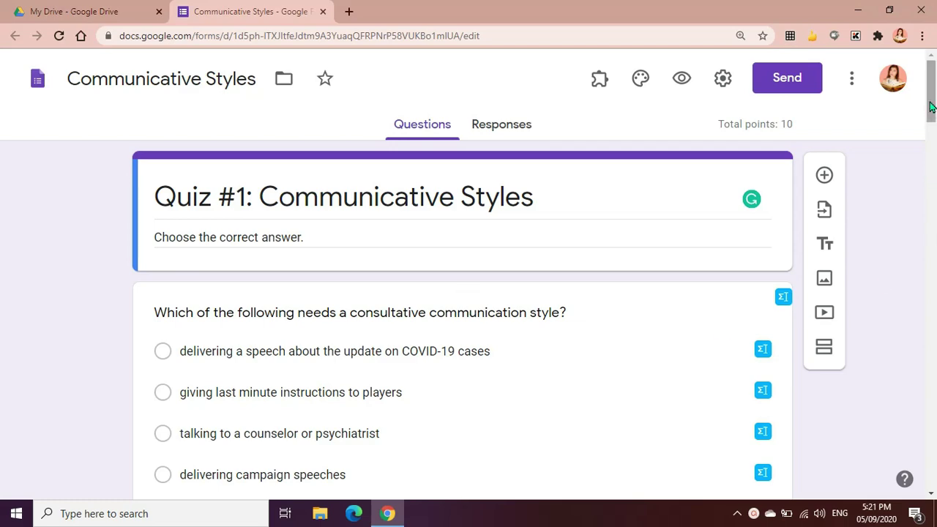
Scroll through the Communicative Styles quiz questions in Google Forms
{"action": "left_click_drag", "start_coordinate": [930, 102], "coordinate": [931, 69]}
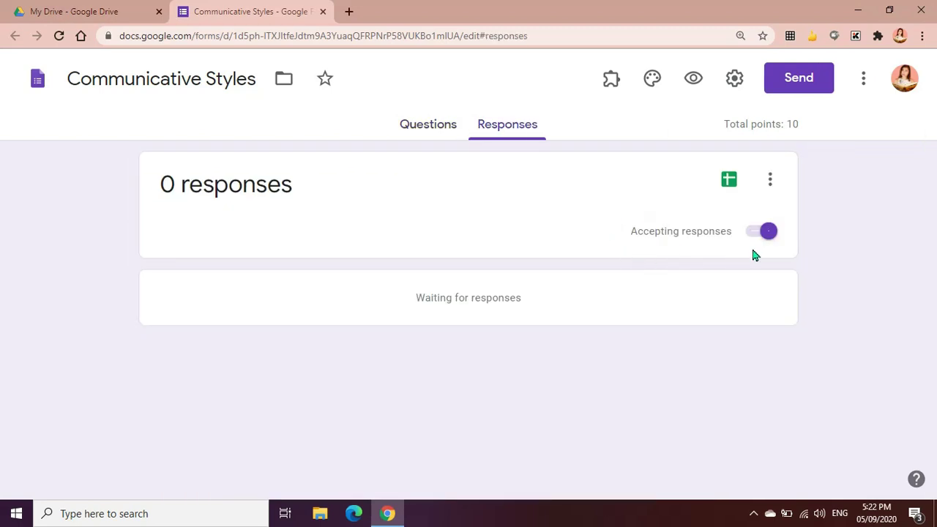
Switch Accepting responses off and back on, then go back to the quiz questions
{"action": "left_click", "coordinate": [748, 237]}
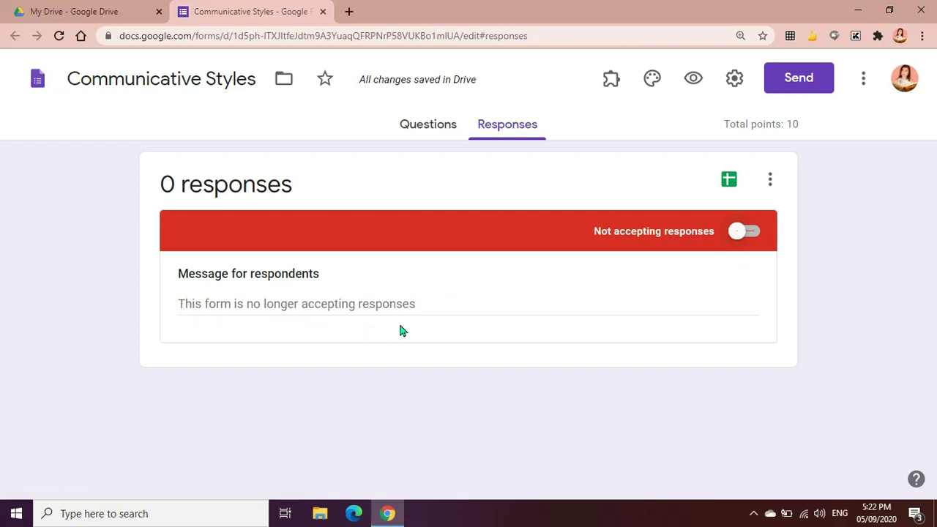
{"action": "left_click", "coordinate": [759, 235]}
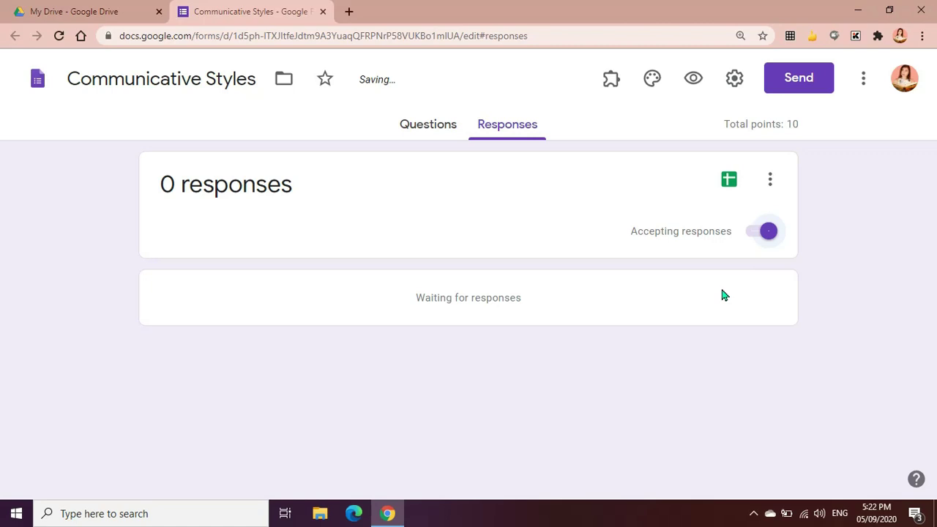
{"action": "left_click", "coordinate": [439, 139]}
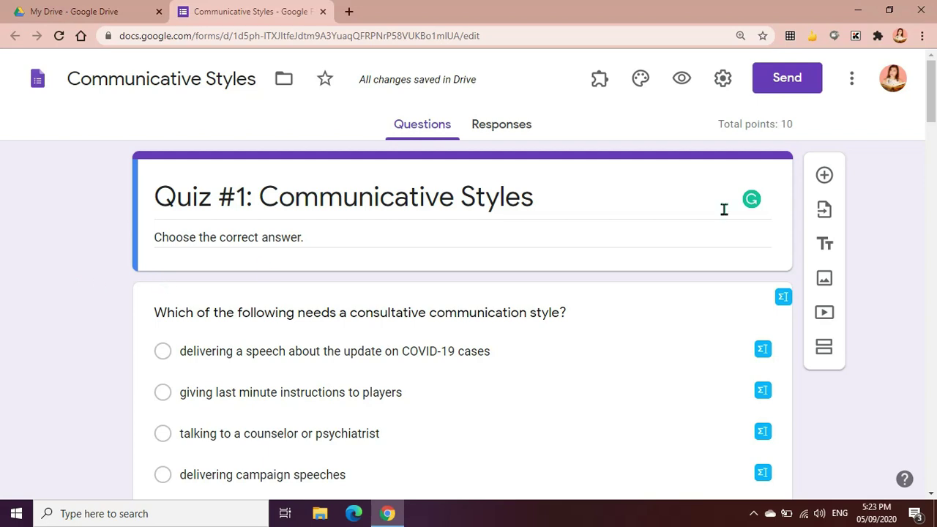
{"action": "left_click", "coordinate": [852, 85]}
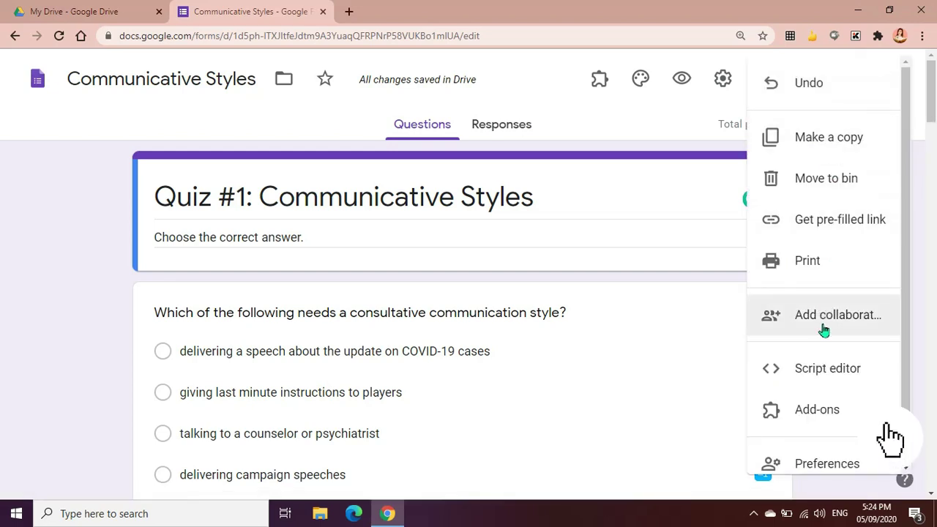
{"action": "left_click", "coordinate": [814, 415]}
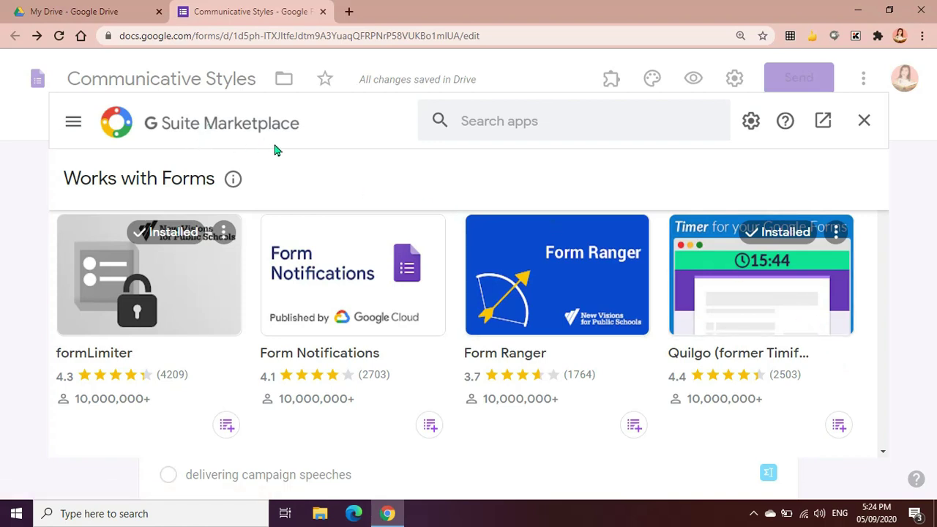
{"action": "left_click", "coordinate": [521, 123]}
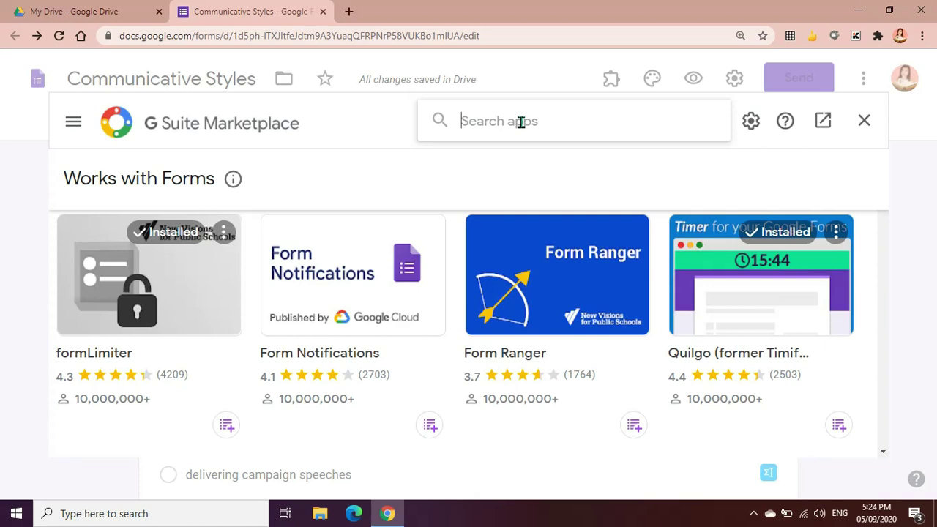
{"action": "type", "text": "timer"}
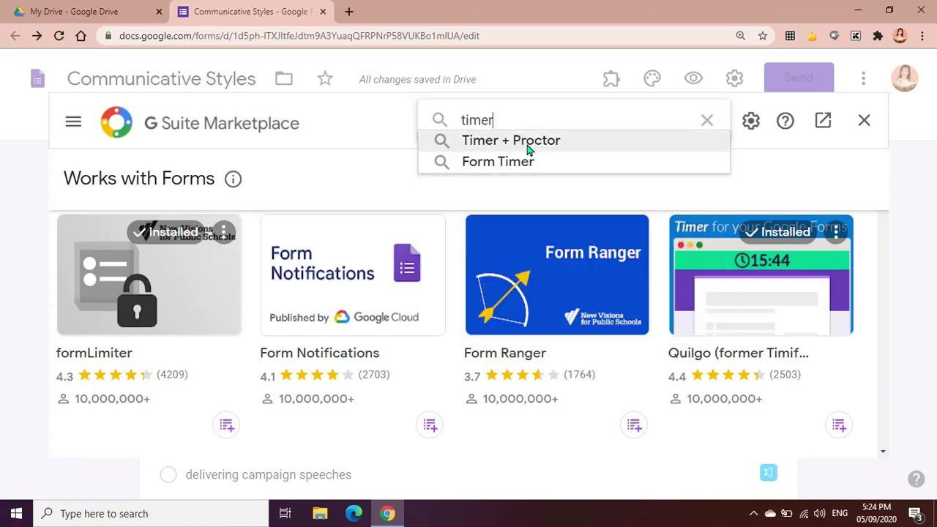
{"action": "left_click", "coordinate": [529, 146]}
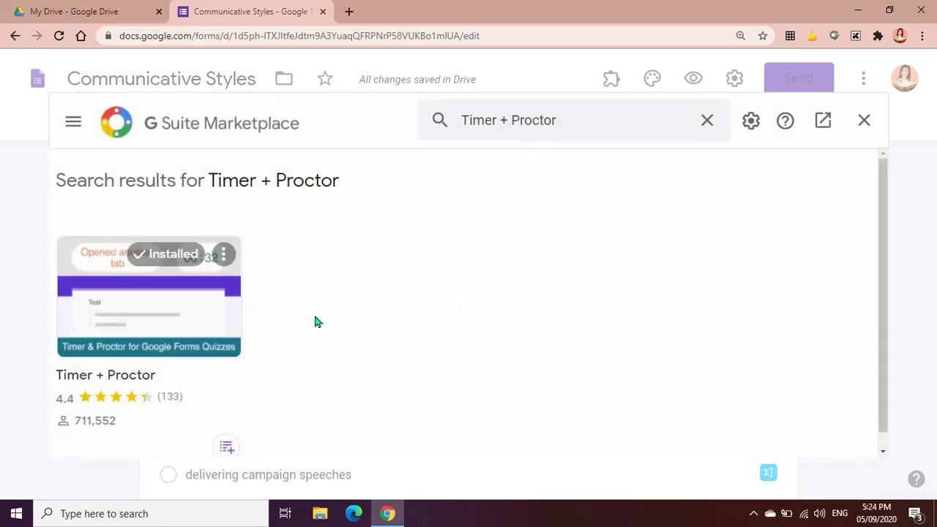
{"action": "left_click", "coordinate": [166, 315]}
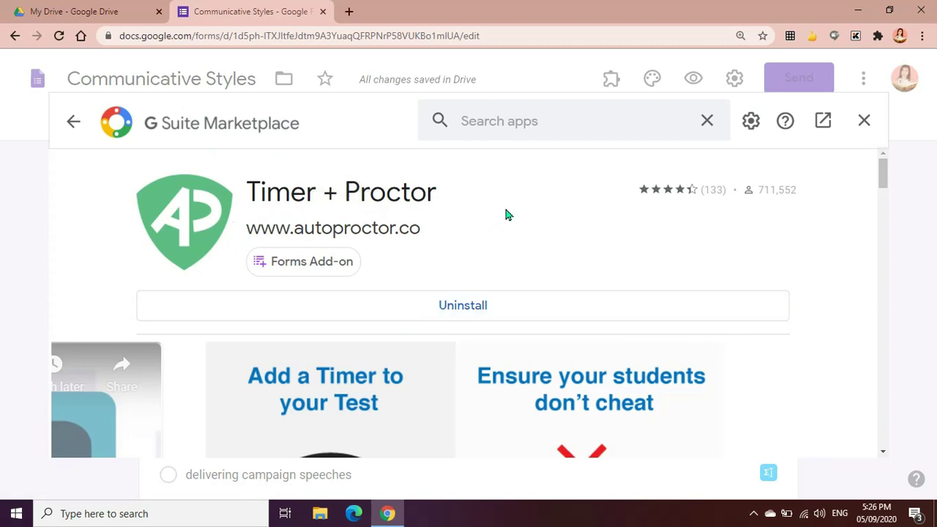
{"action": "key", "text": "Escape"}
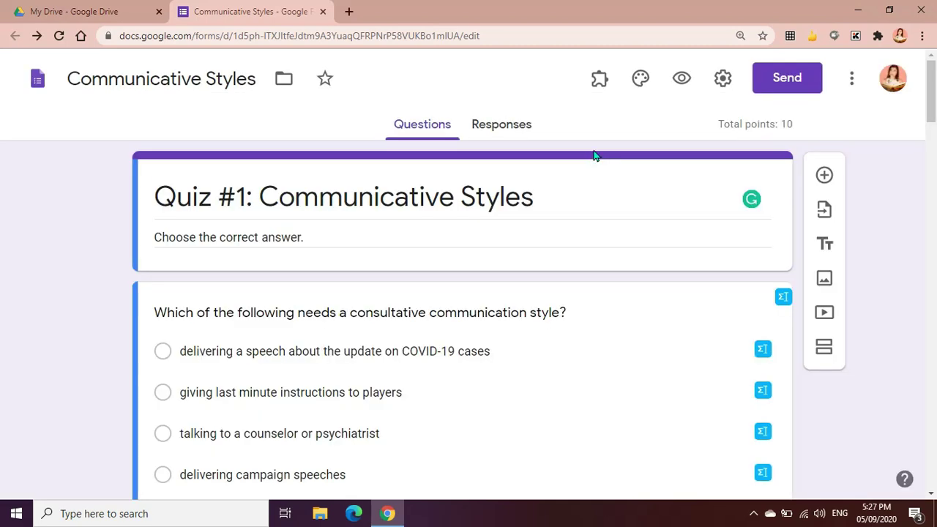
Open the Timer + Proctor add-on's settings panel from the installed add-ons
{"action": "left_click", "coordinate": [597, 87]}
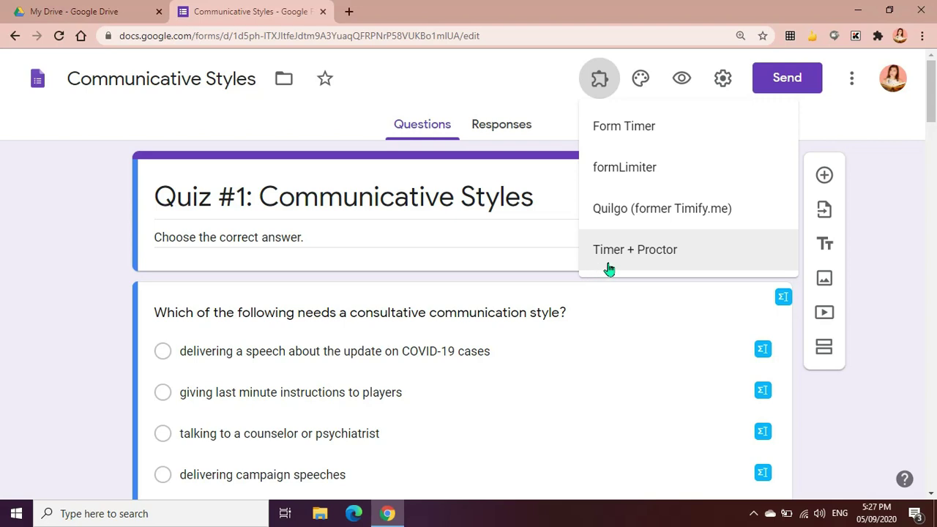
{"action": "left_click", "coordinate": [648, 258]}
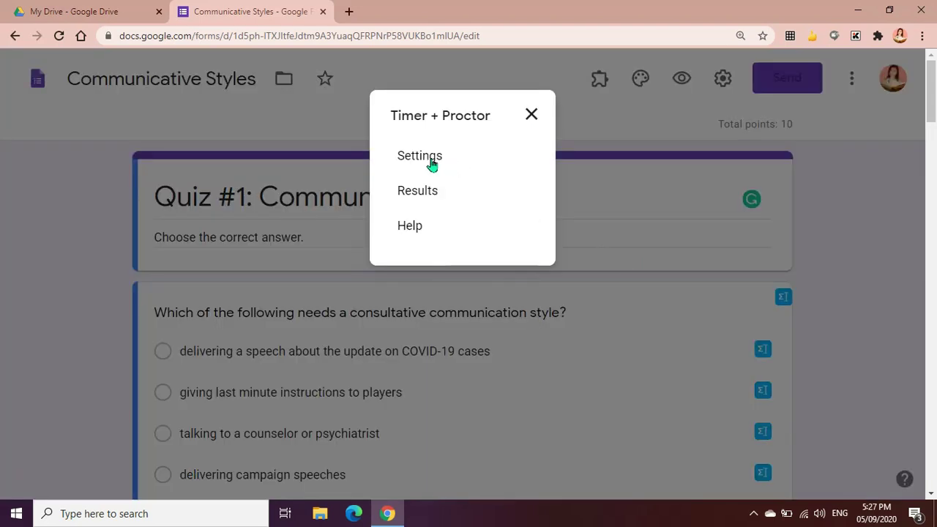
{"action": "left_click", "coordinate": [432, 164]}
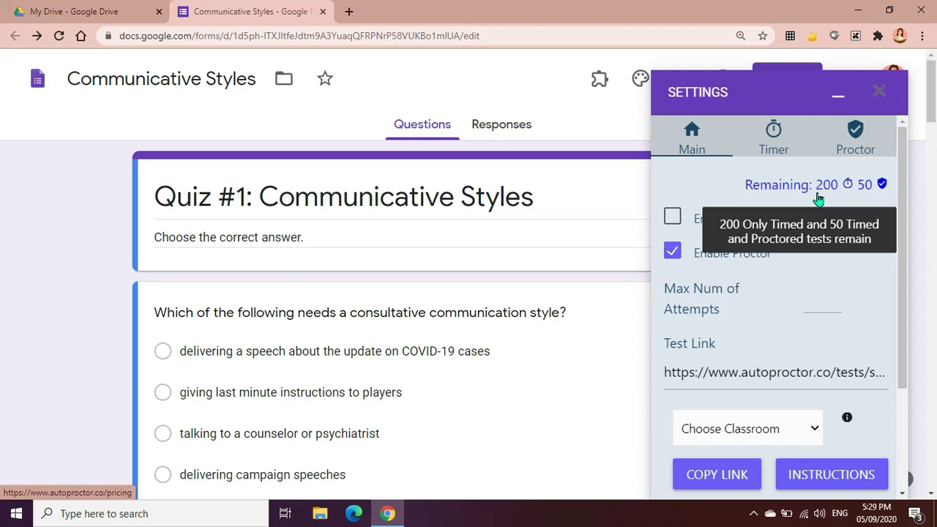
Enable the timer, limit attempts to 1, and assign the quiz to Sample Class
{"action": "left_click", "coordinate": [673, 214]}
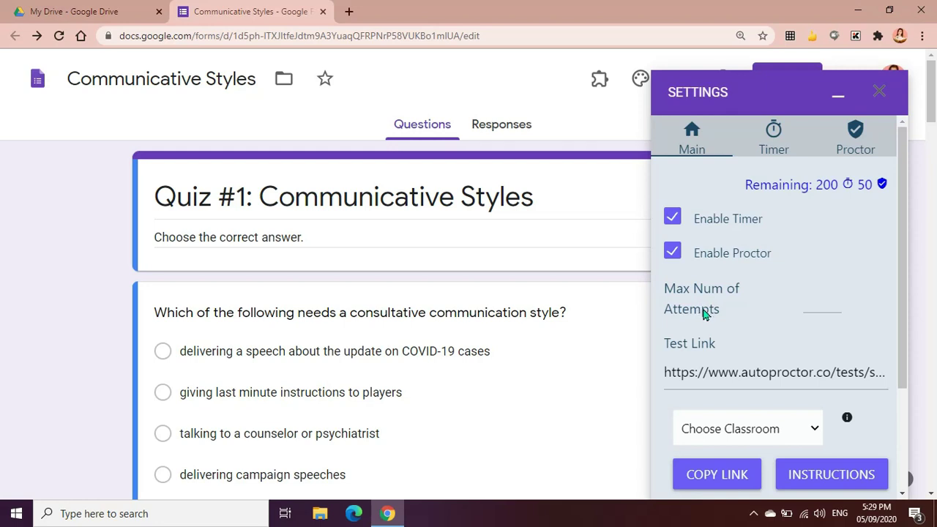
{"action": "left_click", "coordinate": [810, 300]}
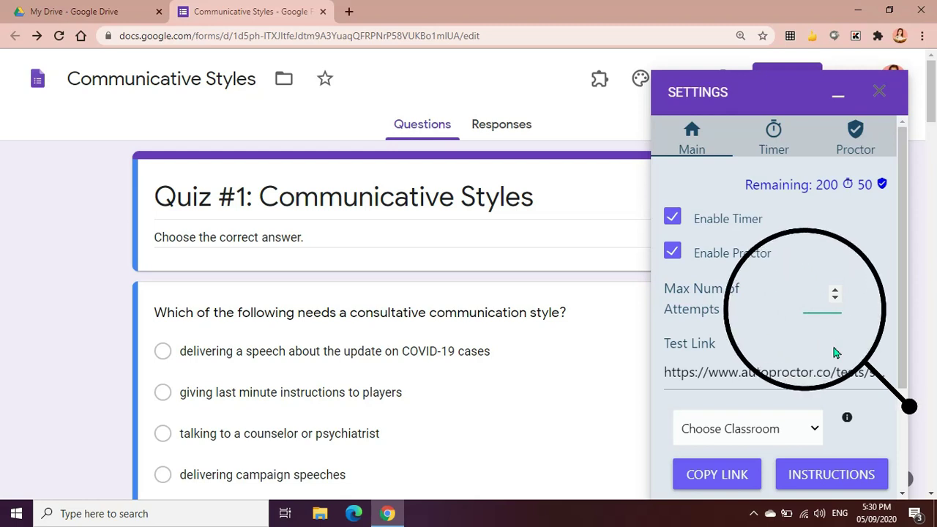
{"action": "type", "text": "1"}
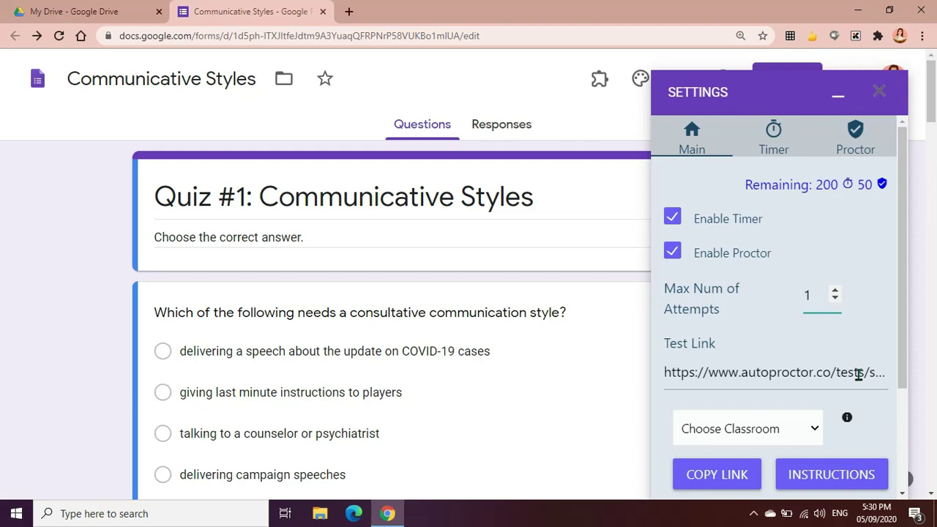
{"action": "left_click", "coordinate": [811, 430]}
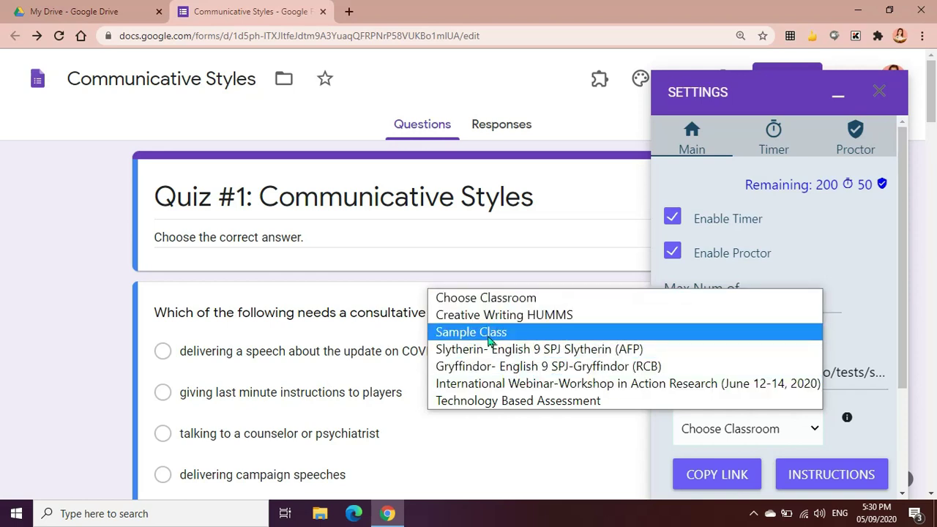
{"action": "left_click", "coordinate": [512, 333]}
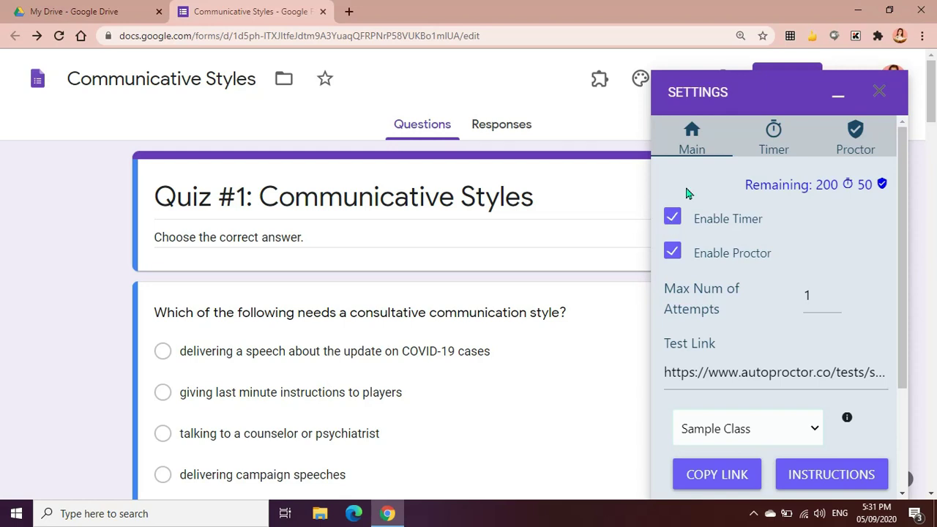
{"action": "left_click", "coordinate": [776, 147]}
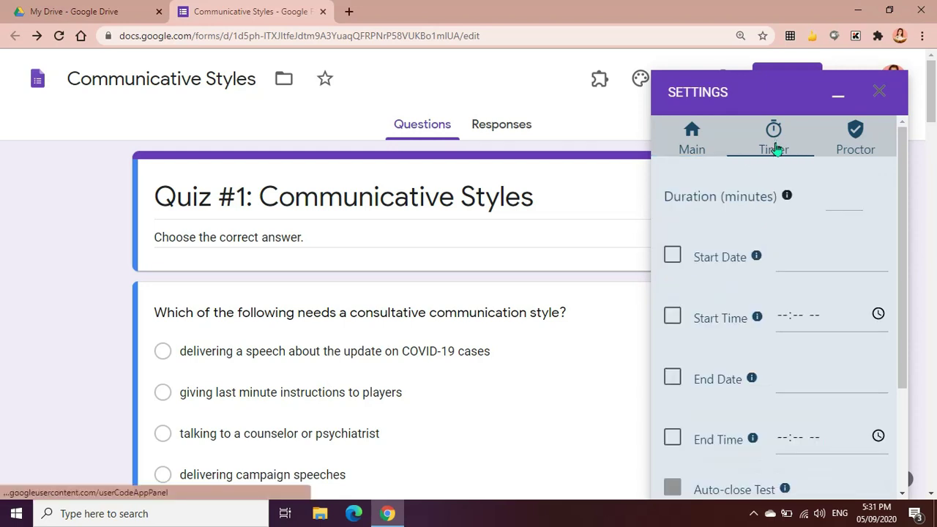
Set a 15-minute quiz duration and a start date of Sep 07, 2020
{"action": "left_click", "coordinate": [837, 199]}
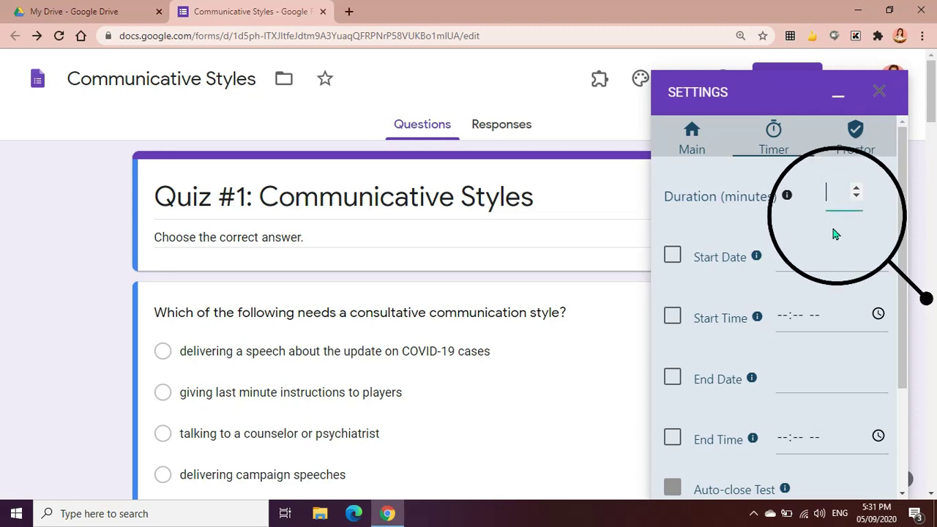
{"action": "type", "text": "15"}
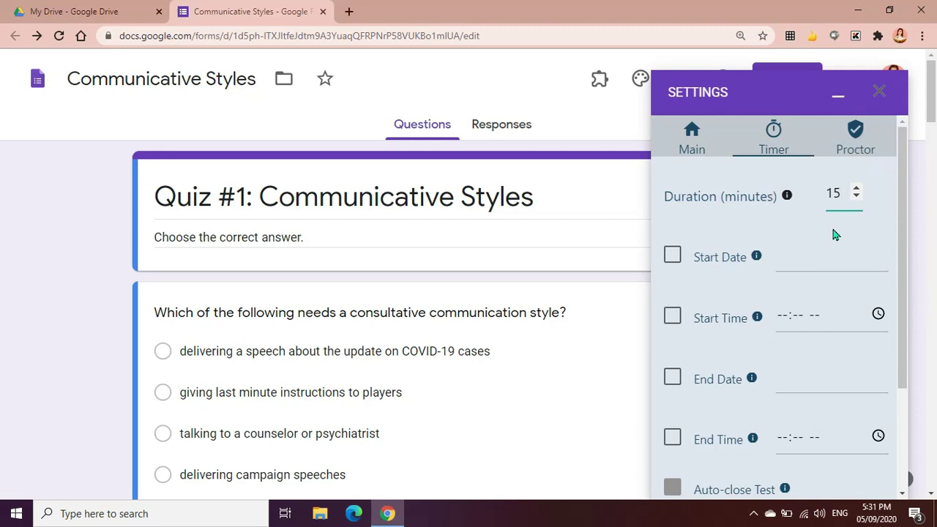
{"action": "left_click", "coordinate": [707, 271]}
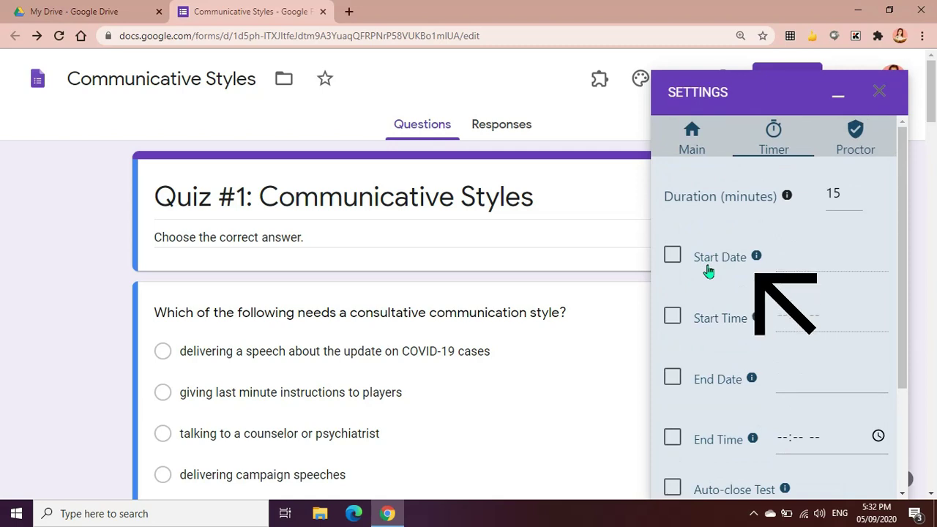
{"action": "left_click", "coordinate": [673, 255]}
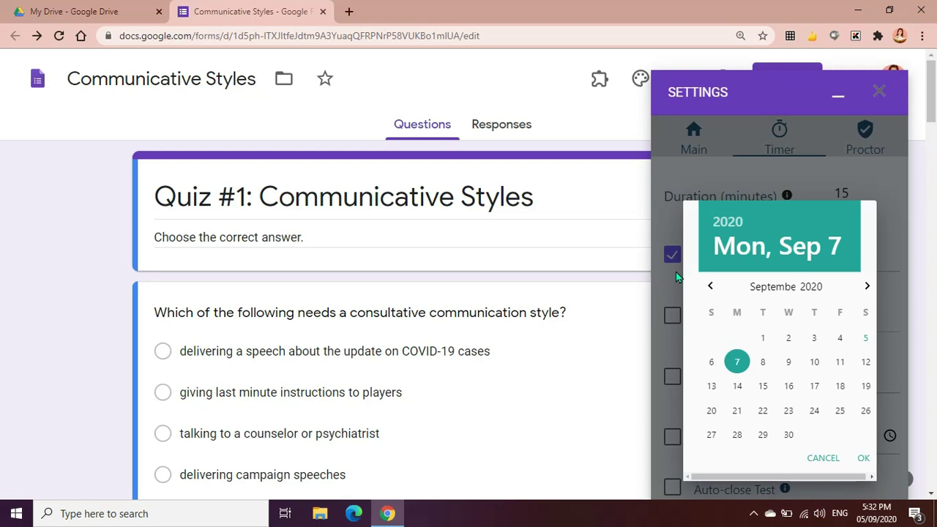
{"action": "left_click", "coordinate": [736, 363]}
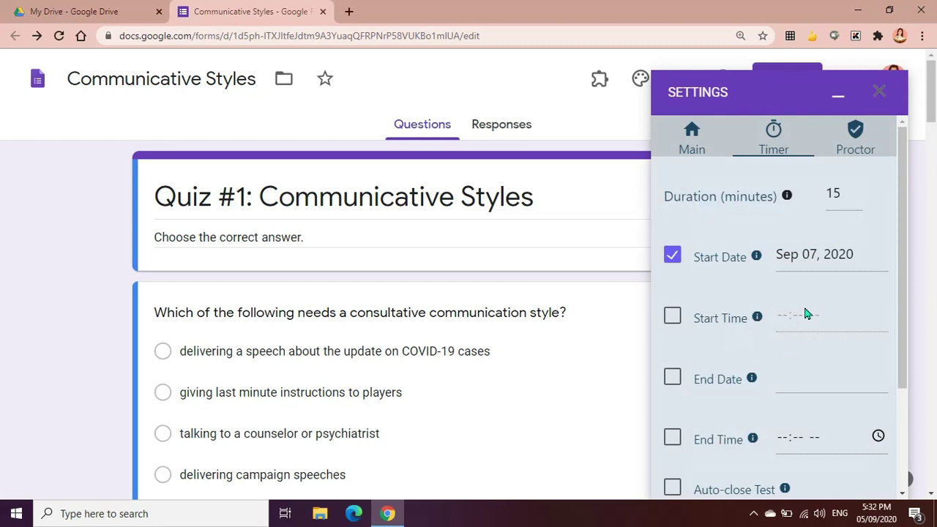
Turn on the start time and set it to 01:00 PM
{"action": "left_click", "coordinate": [673, 317]}
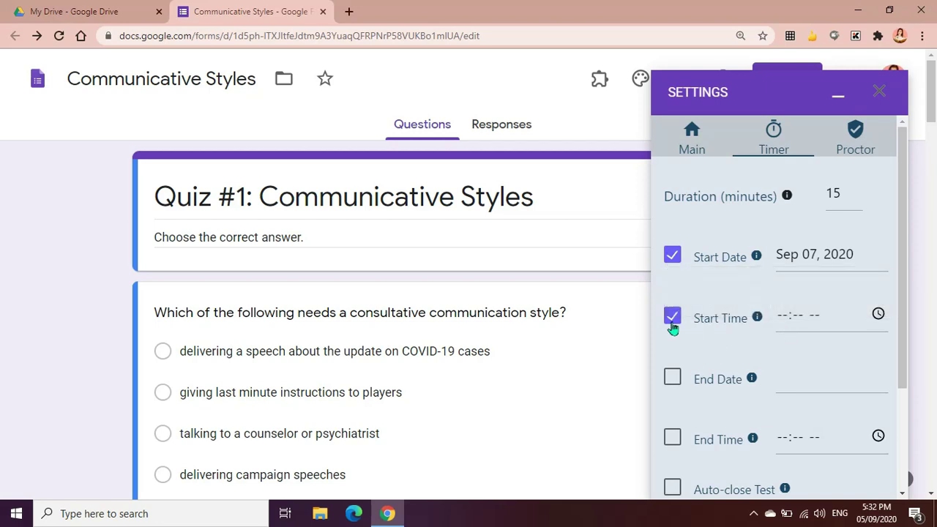
{"action": "left_click", "coordinate": [785, 325]}
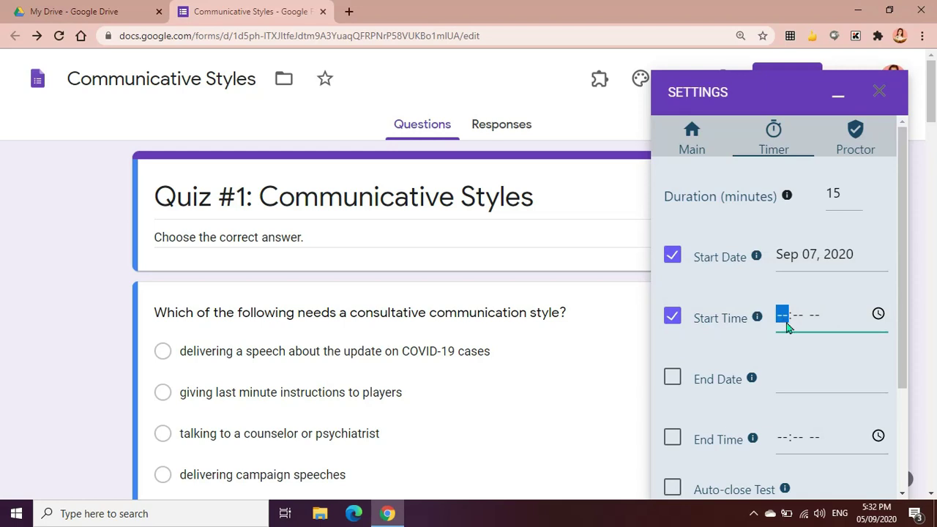
{"action": "type", "text": "01:-- --"}
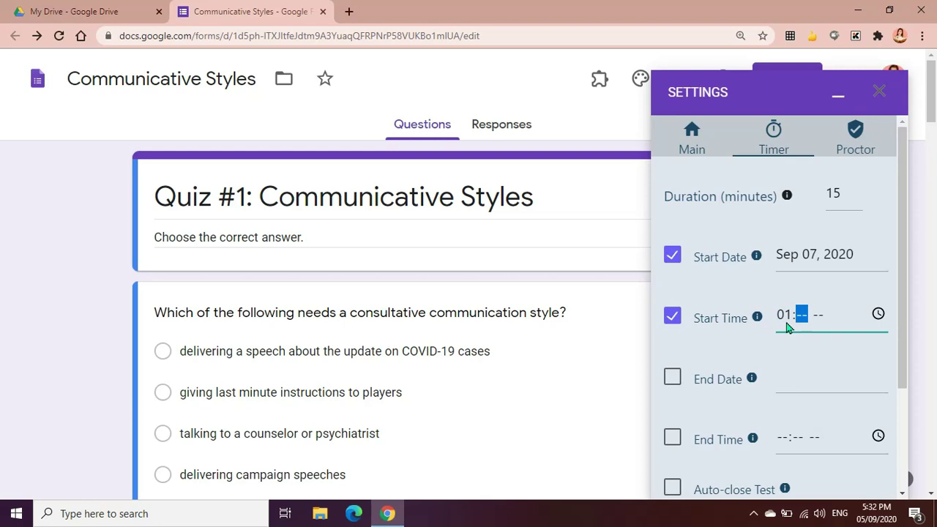
{"action": "type", "text": "00"}
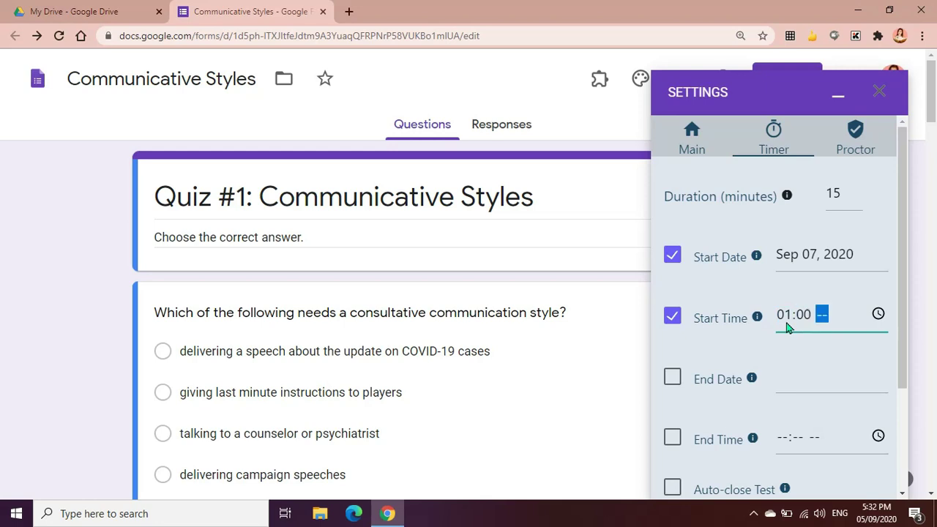
{"action": "type", "text": "p"}
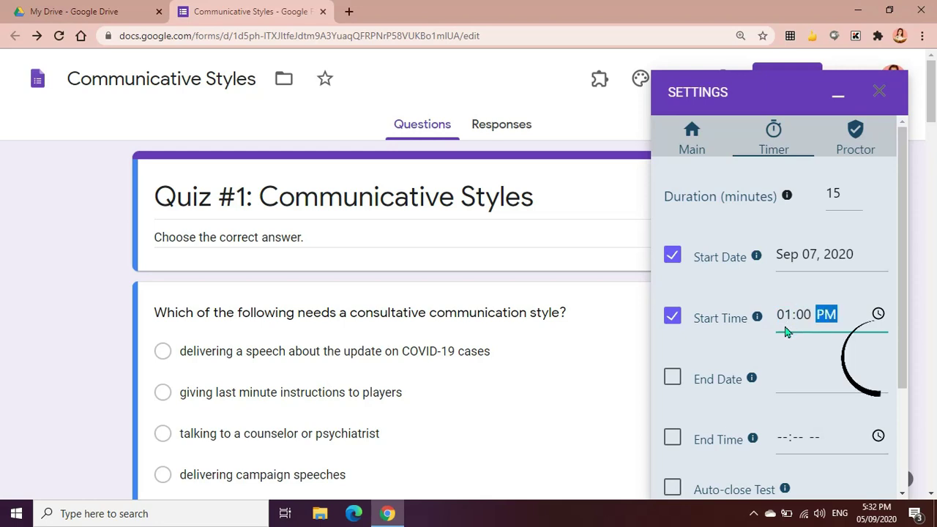
{"action": "left_click", "coordinate": [878, 313]}
{"action": "left_click", "coordinate": [888, 286]}
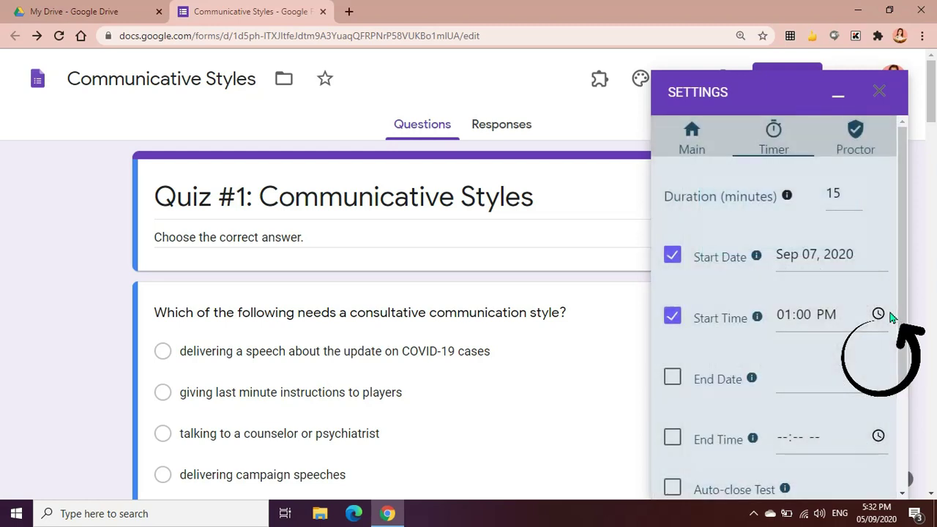
{"action": "left_click", "coordinate": [879, 315]}
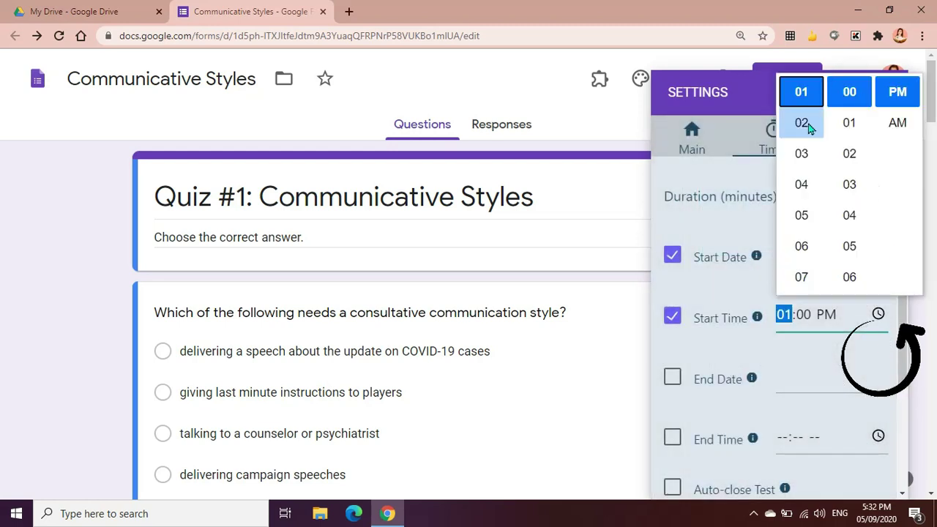
{"action": "left_click", "coordinate": [816, 358]}
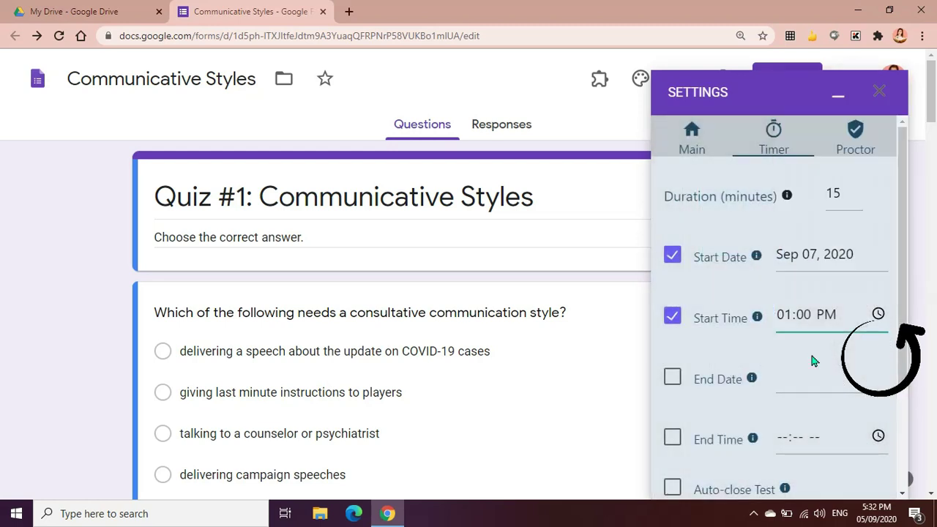
{"action": "left_click", "coordinate": [877, 314]}
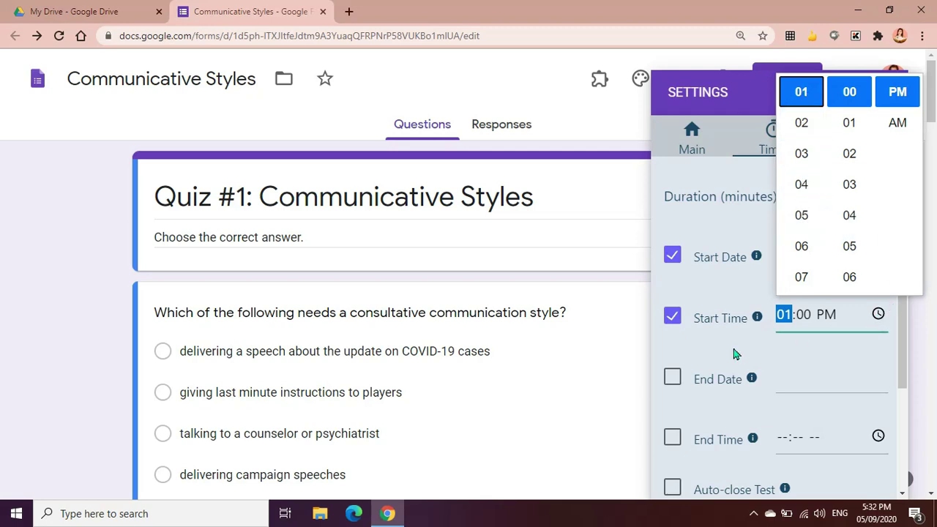
{"action": "left_click", "coordinate": [721, 380]}
{"action": "scroll", "coordinate": [714, 385], "scroll_direction": "down", "scroll_amount": 1}
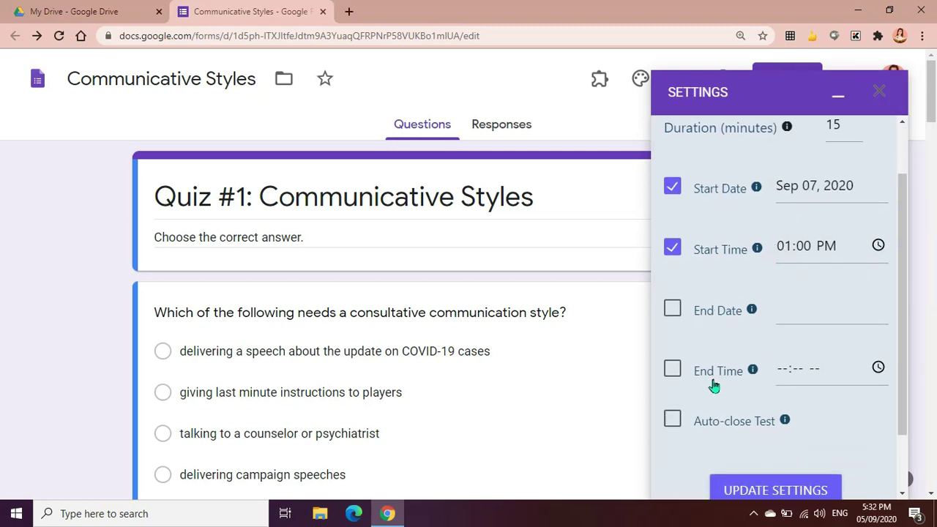
Turn on an end date of Sep 07, 2020 and an end time of 02:00 PM
{"action": "left_click", "coordinate": [672, 309]}
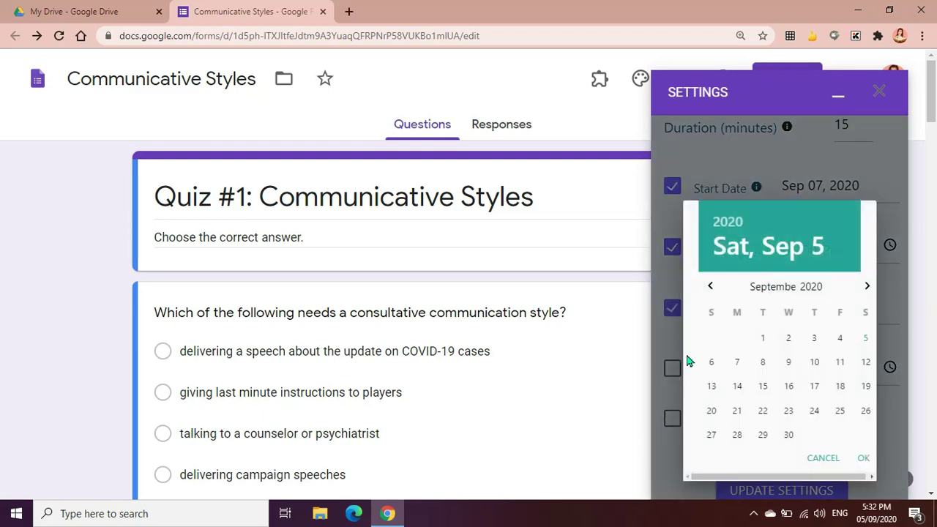
{"action": "left_click", "coordinate": [739, 363]}
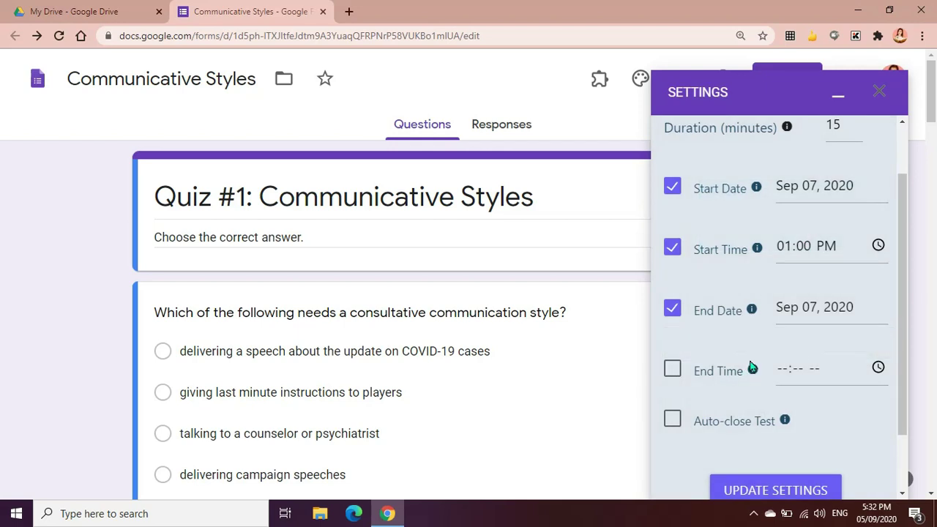
{"action": "left_click", "coordinate": [674, 373]}
{"action": "left_click", "coordinate": [877, 368]}
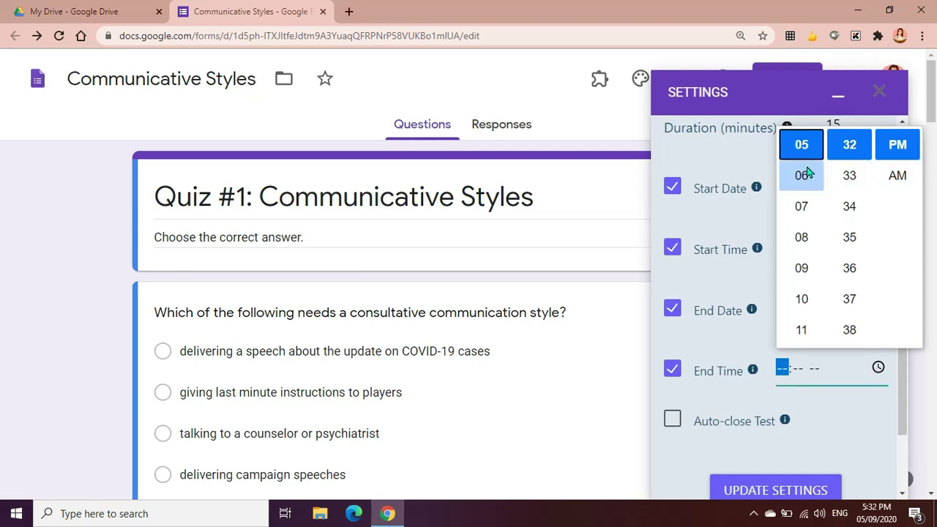
{"action": "scroll", "coordinate": [806, 179], "scroll_direction": "up", "scroll_amount": 3}
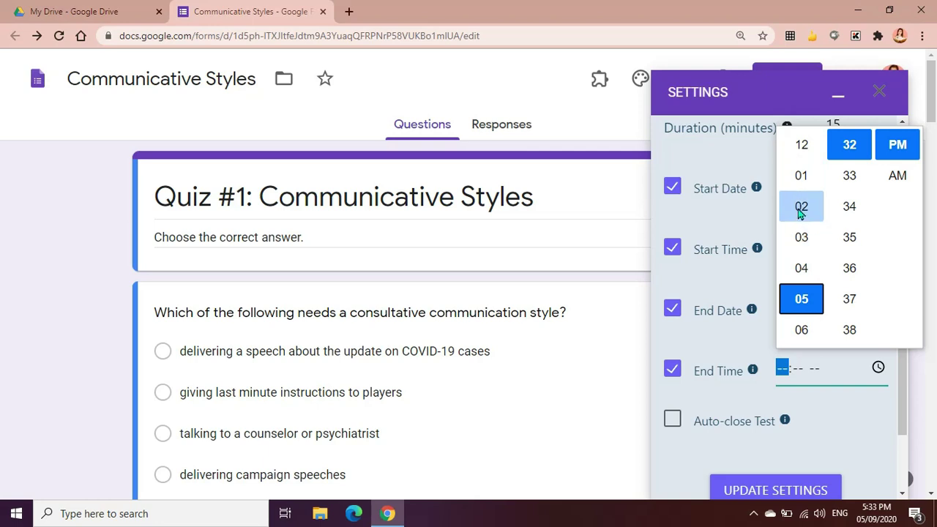
{"action": "left_click", "coordinate": [800, 207]}
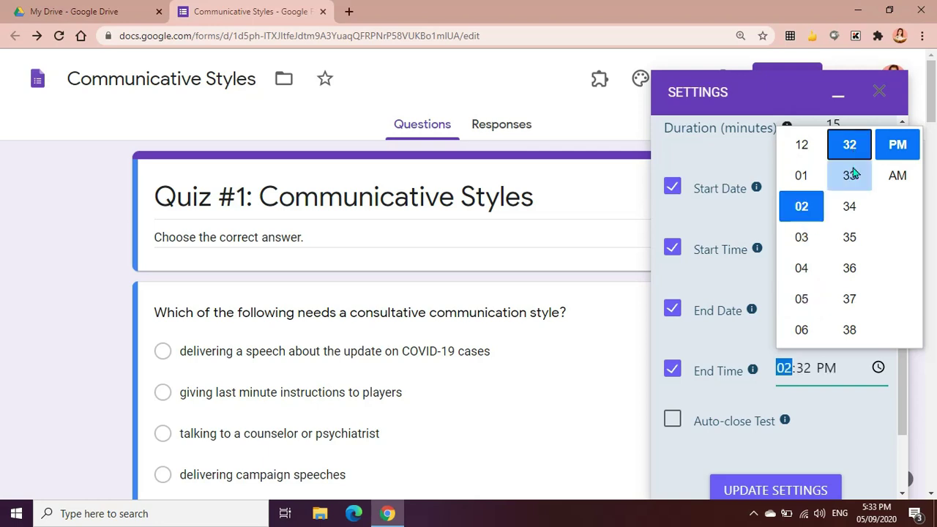
{"action": "scroll", "coordinate": [853, 216], "scroll_direction": "up", "scroll_amount": 3}
{"action": "scroll", "coordinate": [856, 220], "scroll_direction": "up", "scroll_amount": 7}
{"action": "scroll", "coordinate": [853, 212], "scroll_direction": "up", "scroll_amount": 5}
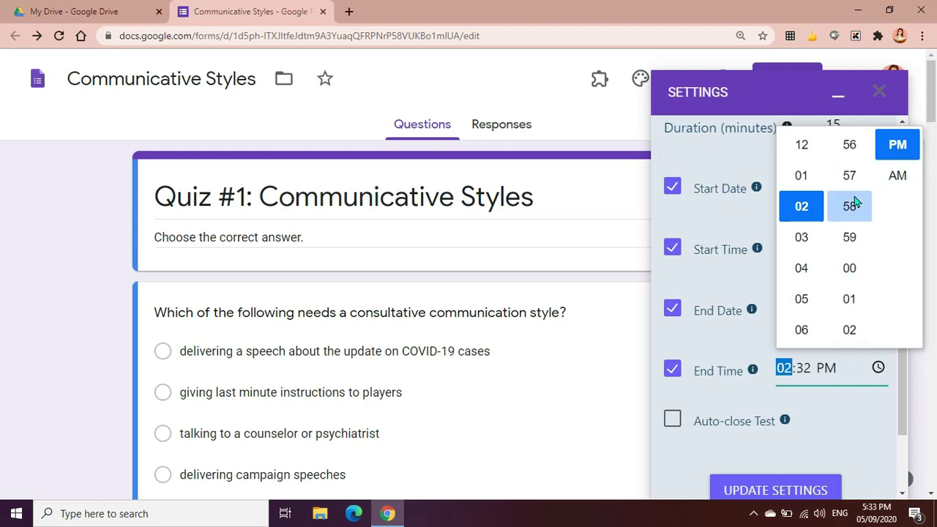
{"action": "left_click", "coordinate": [849, 268]}
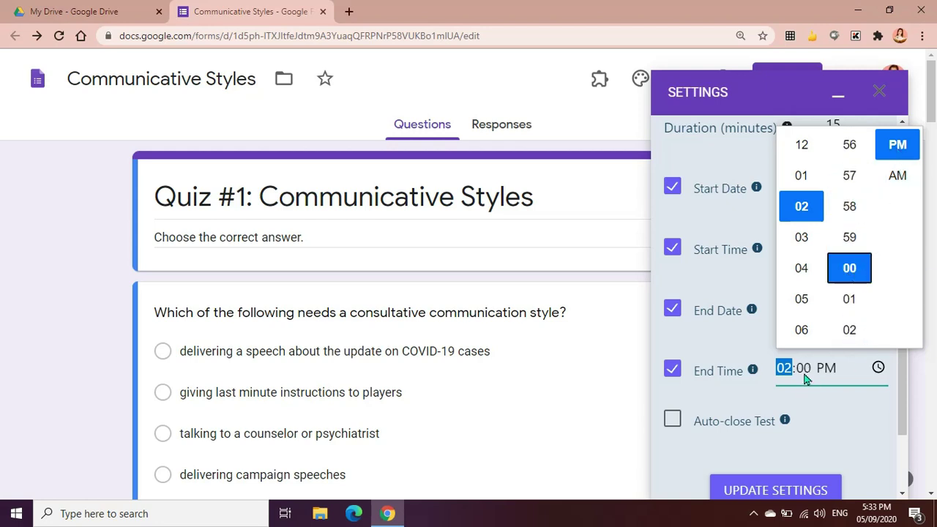
Keep the 02:00 PM end time and uncheck Auto-close Test
{"action": "left_click", "coordinate": [813, 398]}
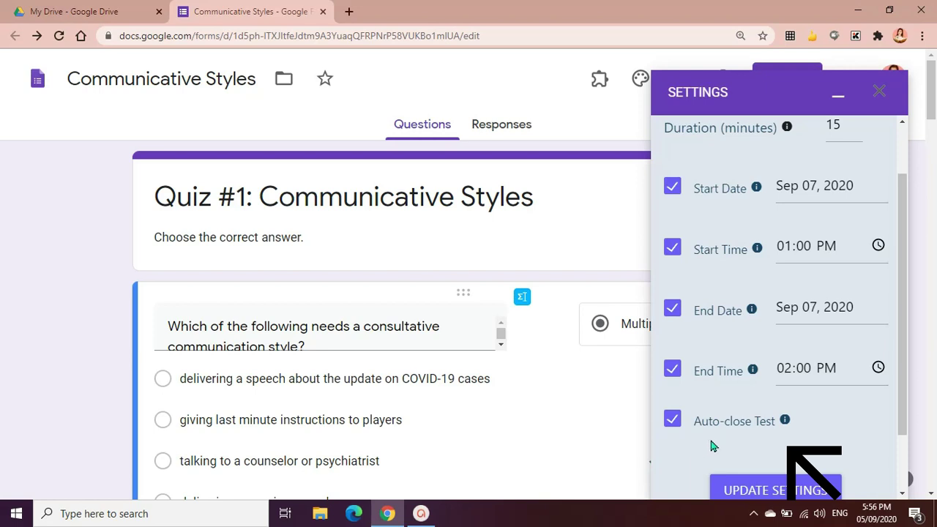
{"action": "mouse_move", "coordinate": [785, 422]}
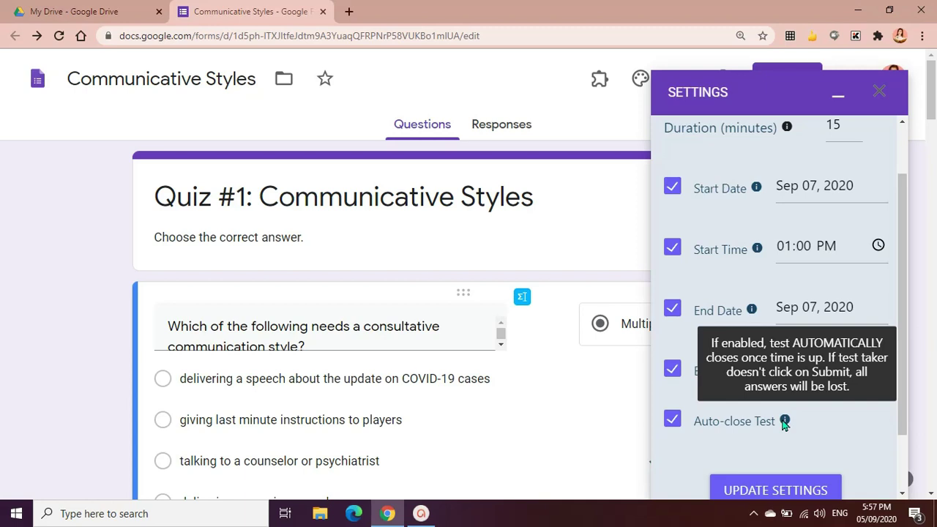
{"action": "left_click", "coordinate": [674, 428]}
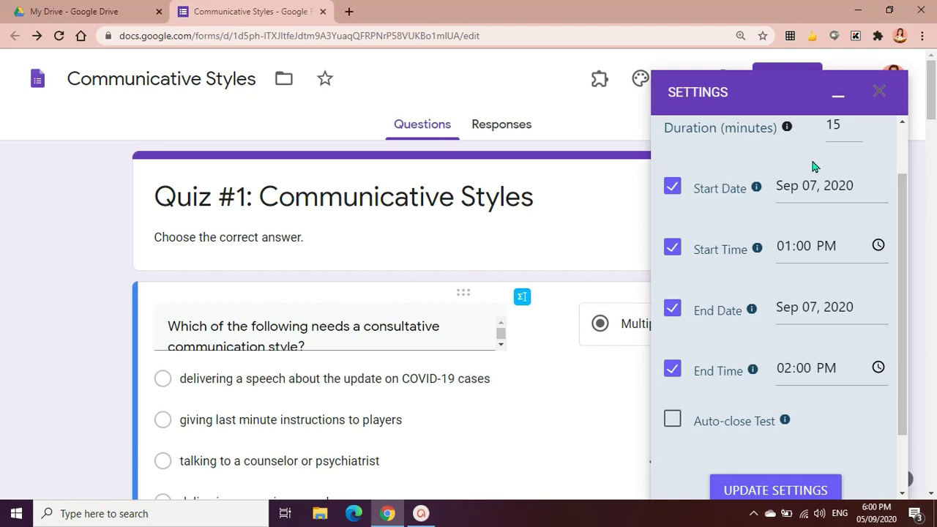
{"action": "mouse_move", "coordinate": [751, 374]}
{"action": "mouse_move", "coordinate": [759, 417]}
{"action": "scroll", "coordinate": [761, 454], "scroll_direction": "up", "scroll_amount": 2}
Review the Proctor tab's Tracking and Communication options, all left enabled
{"action": "left_click", "coordinate": [857, 133]}
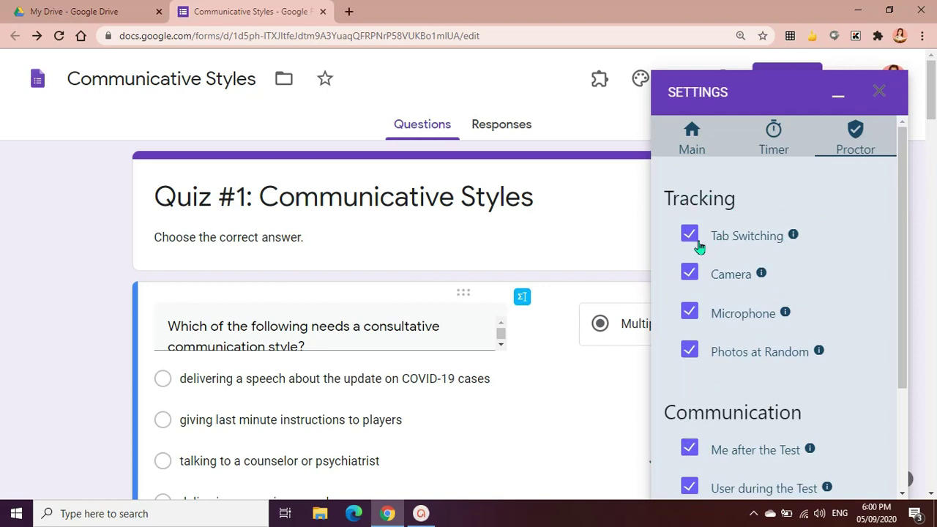
{"action": "mouse_move", "coordinate": [797, 238]}
{"action": "mouse_move", "coordinate": [761, 277]}
{"action": "mouse_move", "coordinate": [789, 315]}
{"action": "mouse_move", "coordinate": [819, 355]}
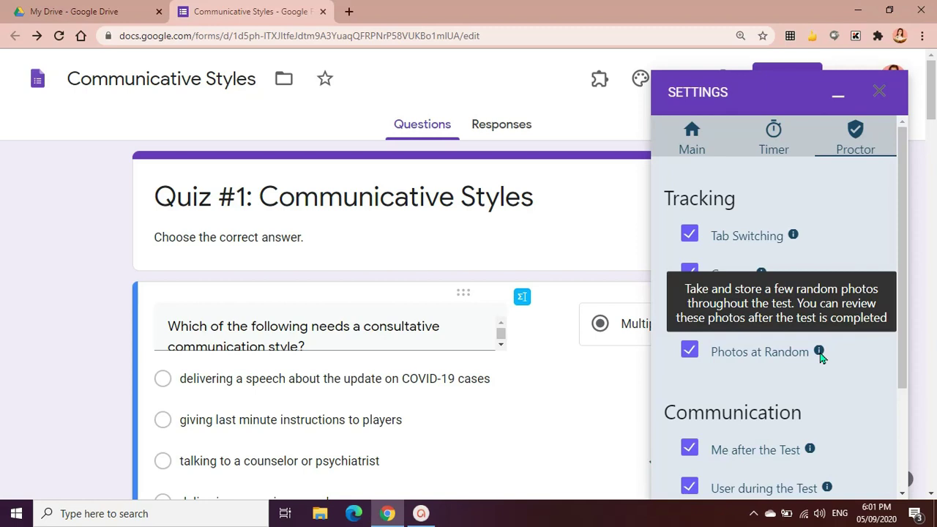
{"action": "scroll", "coordinate": [820, 390], "scroll_direction": "down", "scroll_amount": 1}
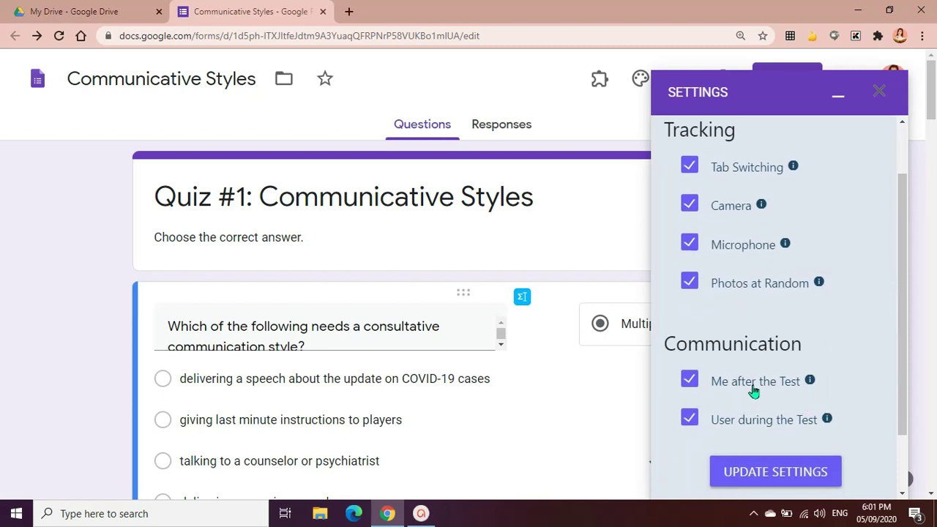
{"action": "mouse_move", "coordinate": [808, 385]}
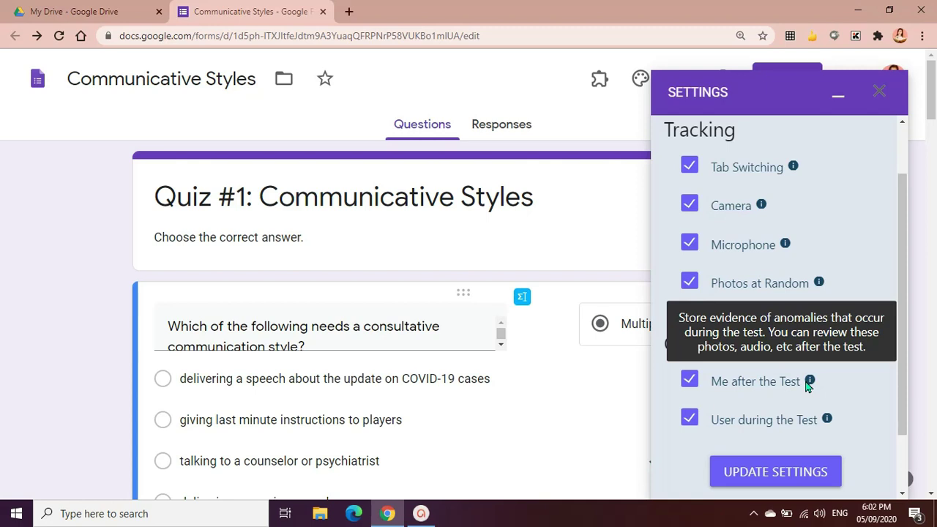
{"action": "mouse_move", "coordinate": [827, 420]}
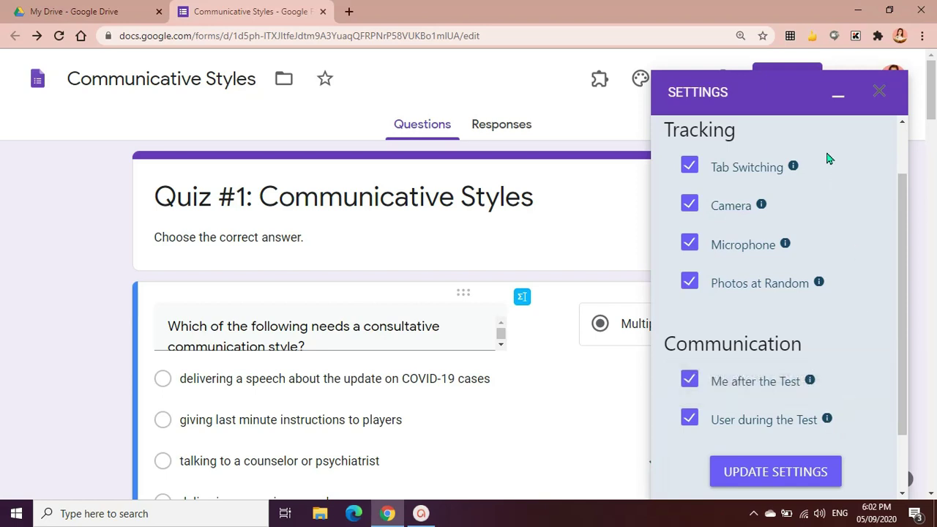
Save the AutoProctor settings with Update Settings and dismiss the confirmation
{"action": "scroll", "coordinate": [786, 182], "scroll_direction": "up", "scroll_amount": 1}
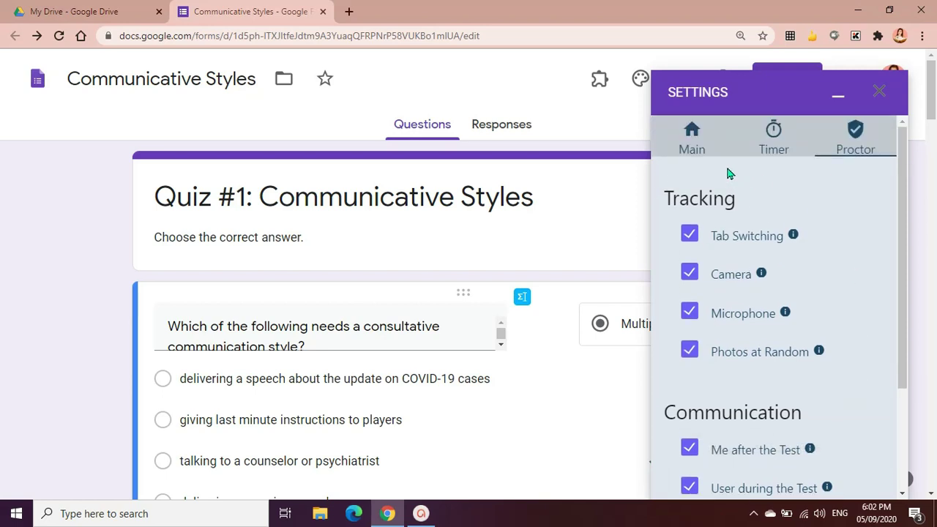
{"action": "left_click", "coordinate": [772, 144]}
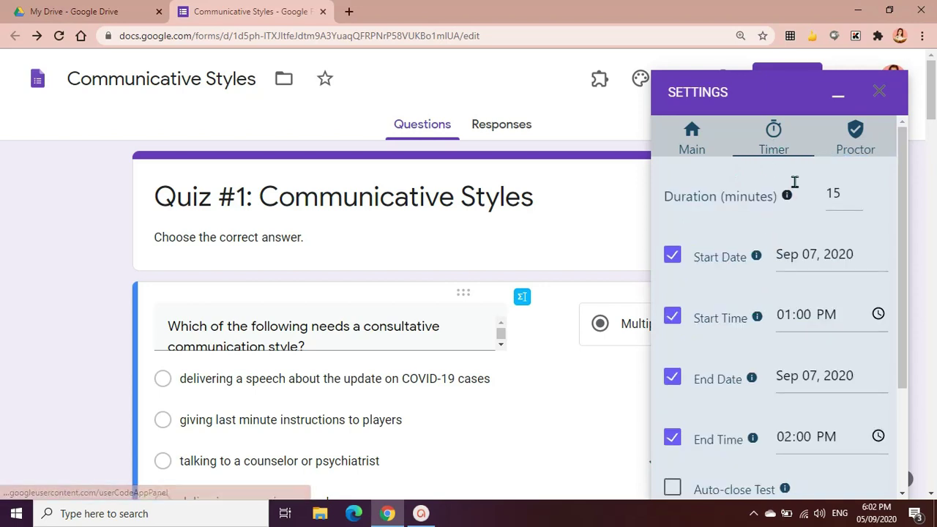
{"action": "left_click", "coordinate": [849, 144]}
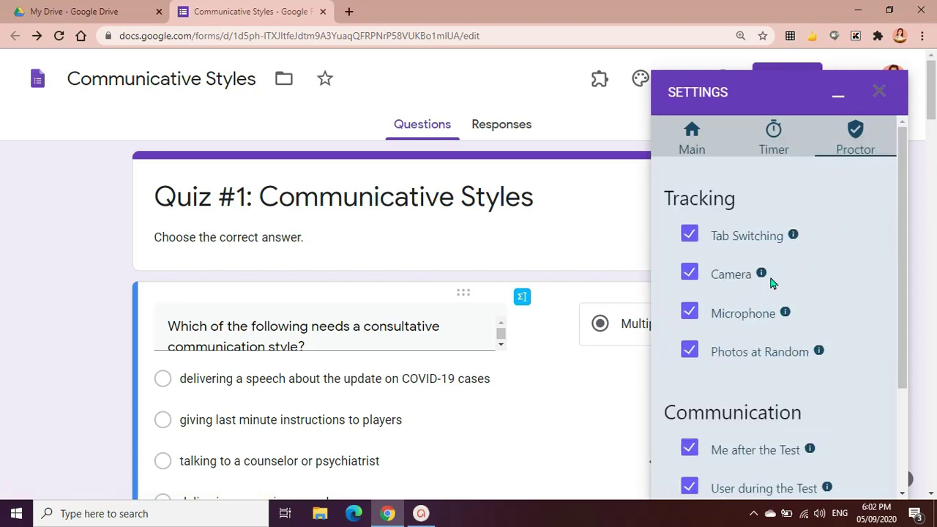
{"action": "scroll", "coordinate": [768, 278], "scroll_direction": "down", "scroll_amount": 2}
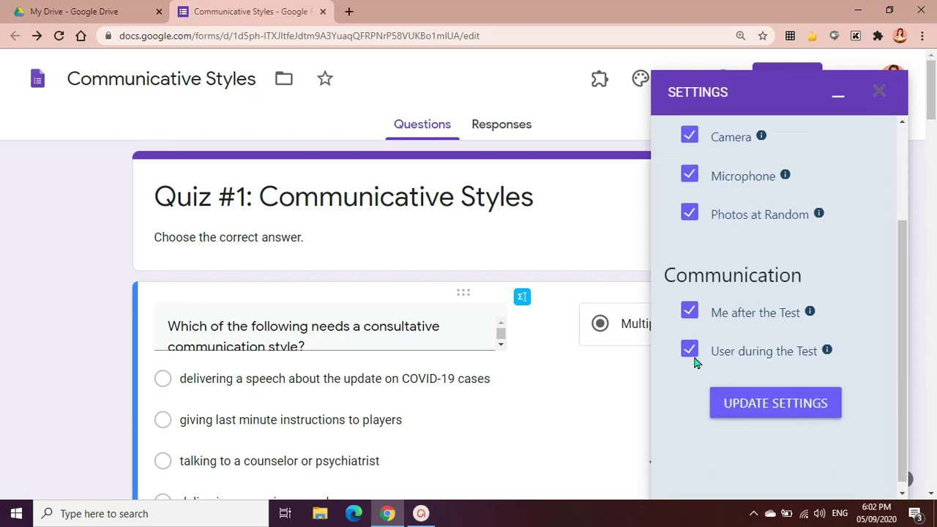
{"action": "left_click", "coordinate": [797, 412]}
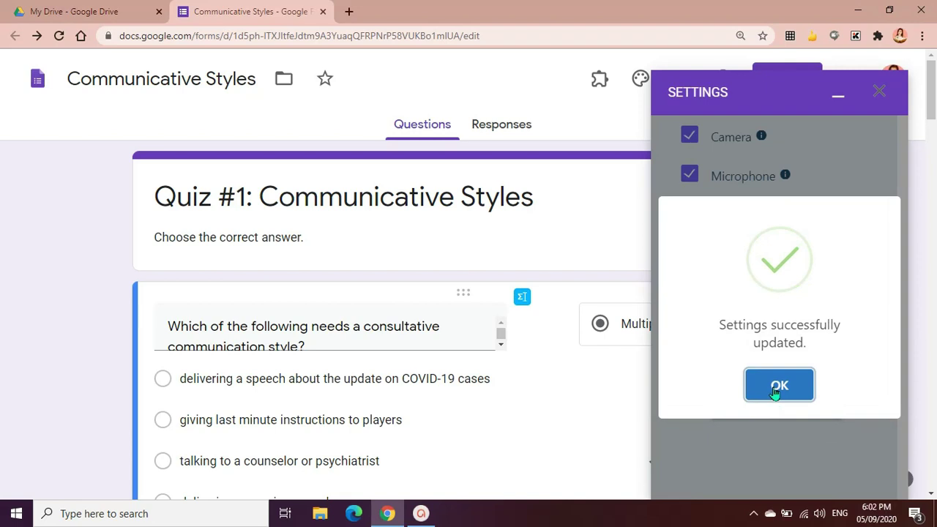
{"action": "left_click", "coordinate": [774, 393]}
Copy the quiz's test link from the Main tab
{"action": "scroll", "coordinate": [718, 249], "scroll_direction": "up", "scroll_amount": 2}
{"action": "left_click", "coordinate": [708, 153]}
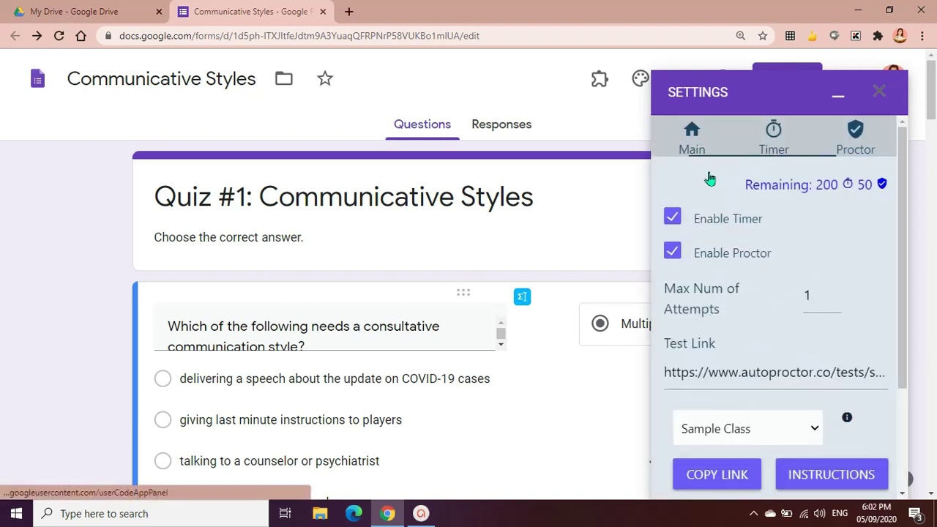
{"action": "scroll", "coordinate": [769, 377], "scroll_direction": "down", "scroll_amount": 2}
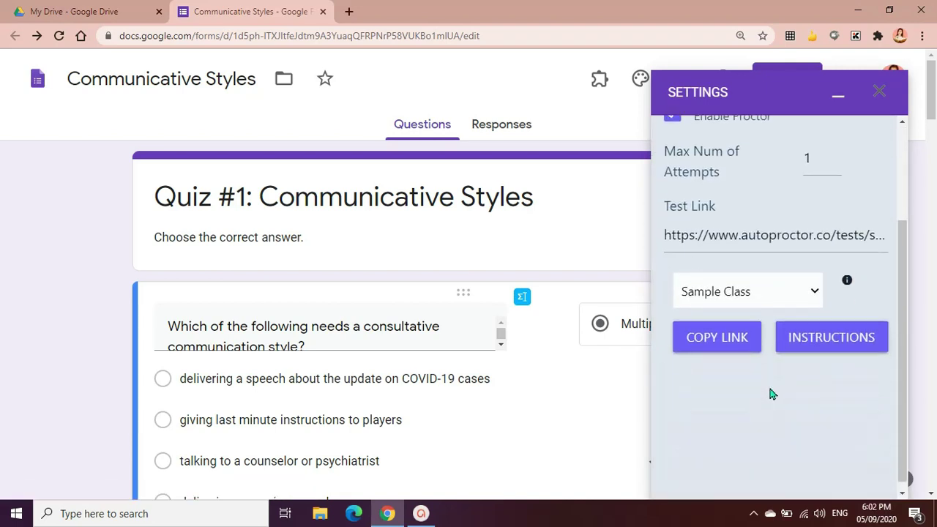
{"action": "left_click", "coordinate": [726, 347]}
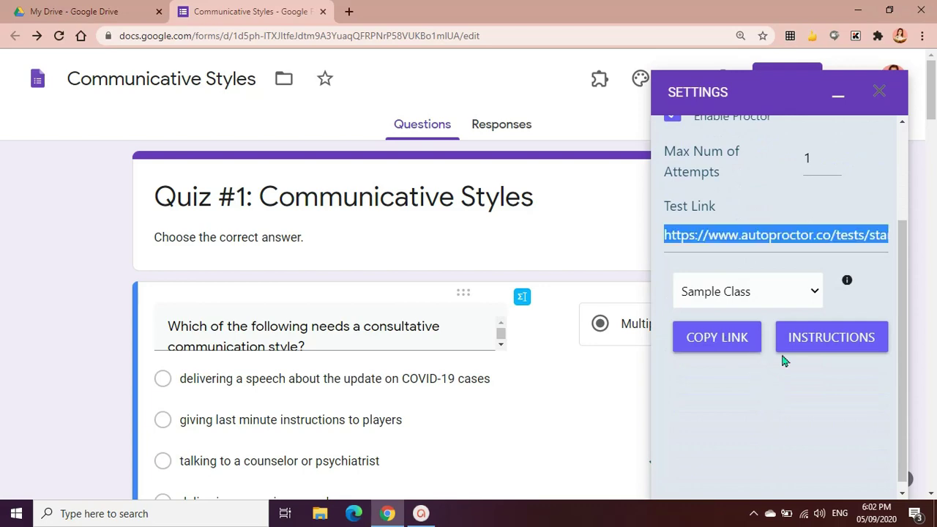
Open the copied test link in a new Chrome tab and play the How AutoProctor Works video
{"action": "left_click", "coordinate": [348, 12]}
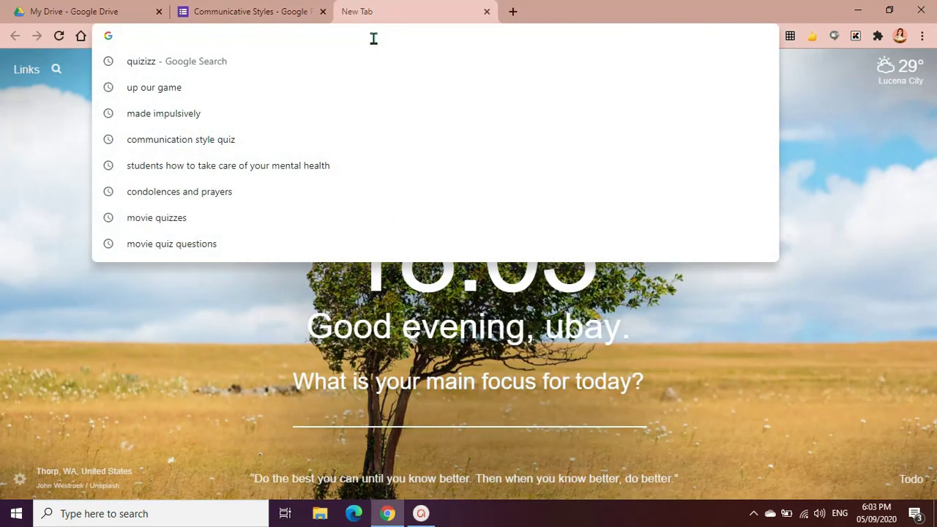
{"action": "key", "text": "ctrl+v"}
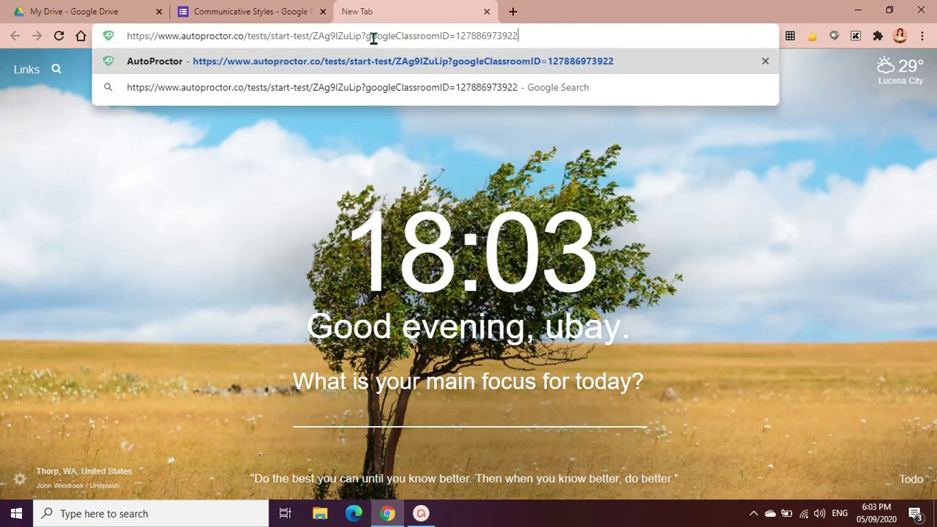
{"action": "key", "text": "Return"}
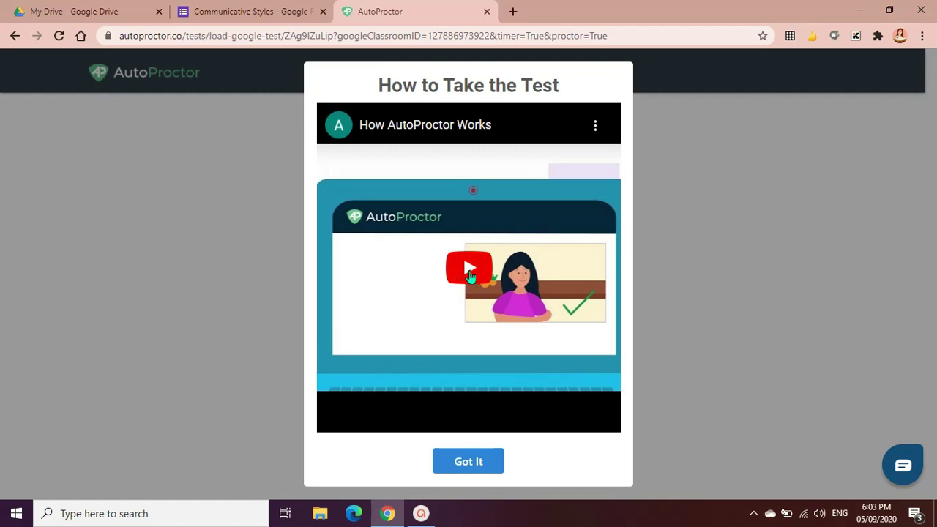
{"action": "left_click", "coordinate": [472, 275]}
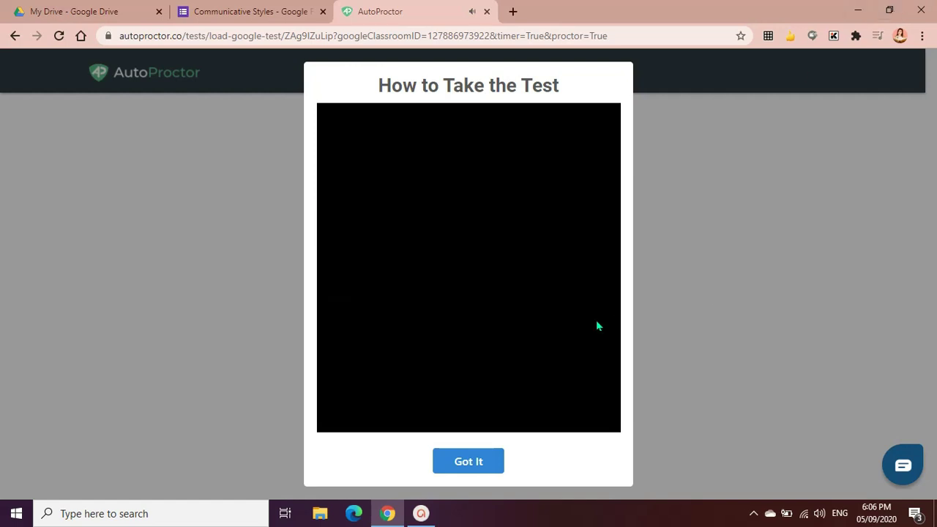
Dismiss the AutoProctor tutorial and confirm other tabs and apps are closed to start the proctored quiz
{"action": "left_click", "coordinate": [479, 464]}
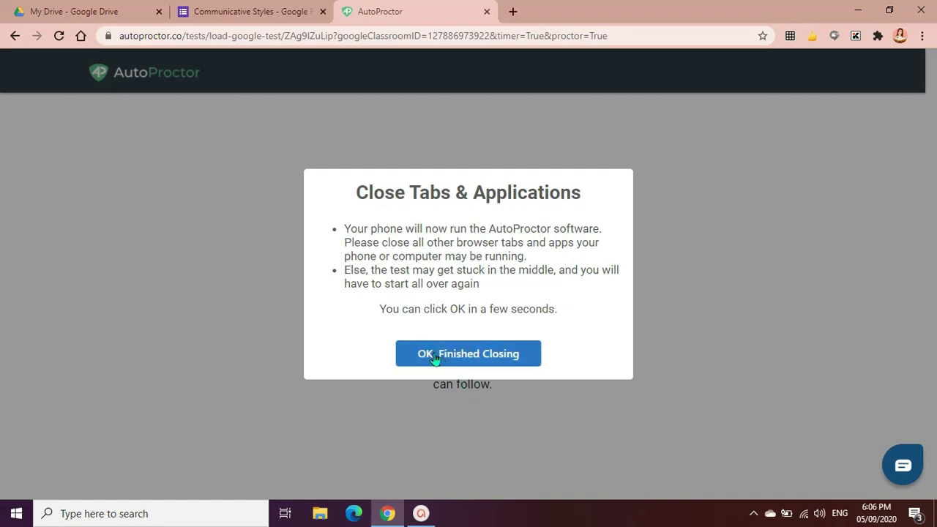
{"action": "left_click", "coordinate": [434, 356]}
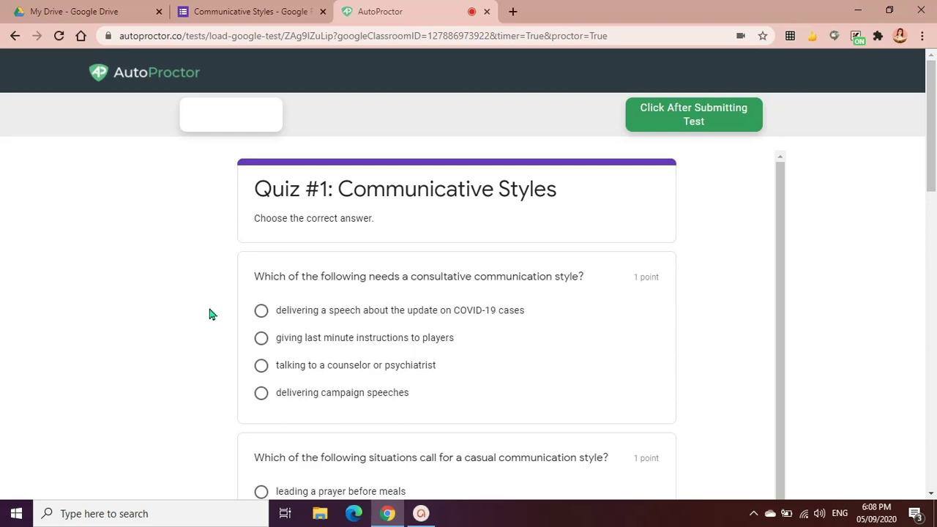
{"action": "scroll", "coordinate": [314, 309], "scroll_direction": "down", "scroll_amount": 5}
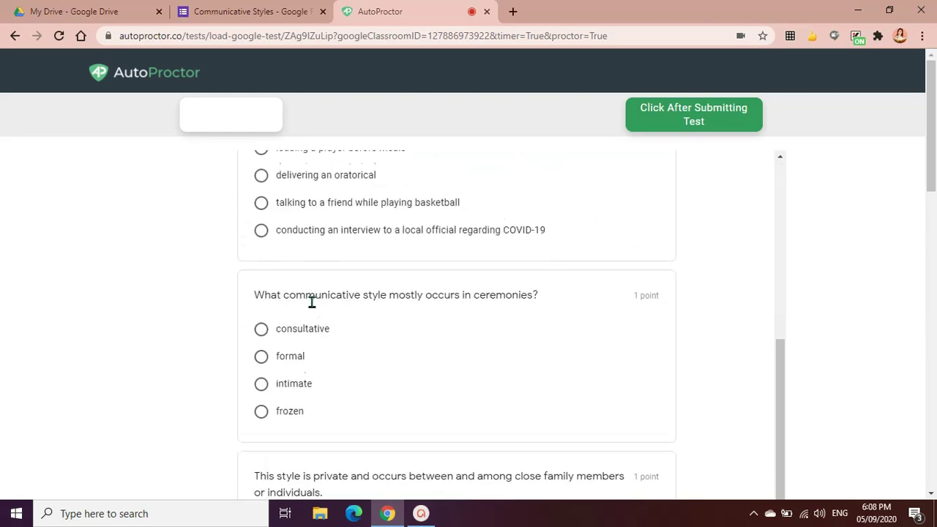
{"action": "scroll", "coordinate": [311, 308], "scroll_direction": "down", "scroll_amount": 15}
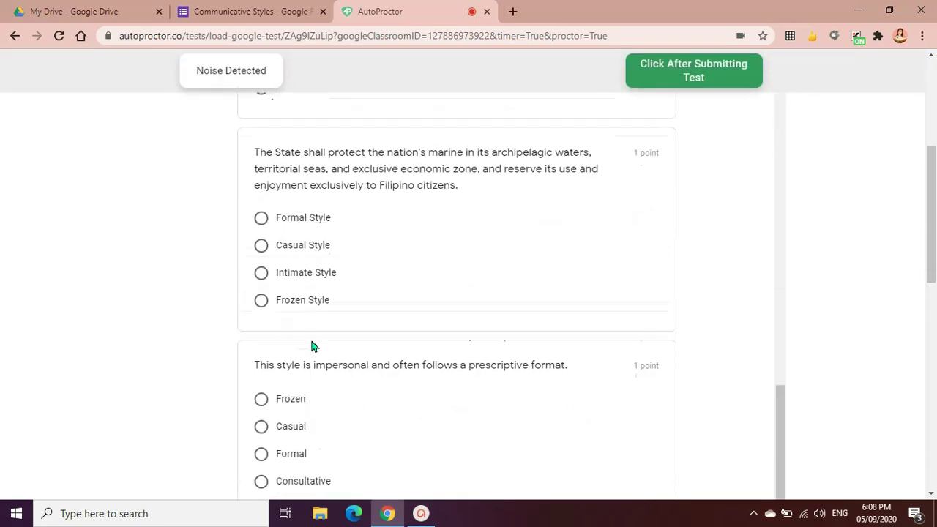
{"action": "scroll", "coordinate": [311, 346], "scroll_direction": "down", "scroll_amount": 10}
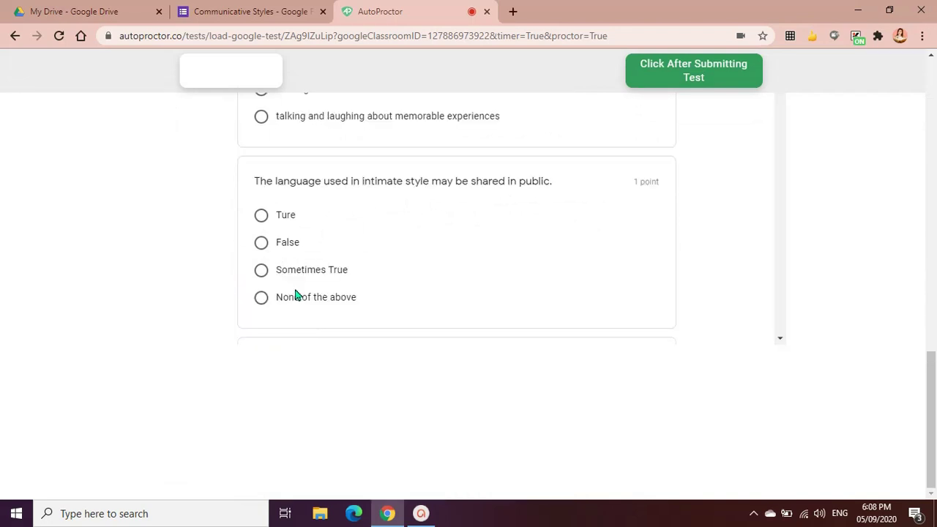
{"action": "scroll", "coordinate": [714, 286], "scroll_direction": "up", "scroll_amount": 20}
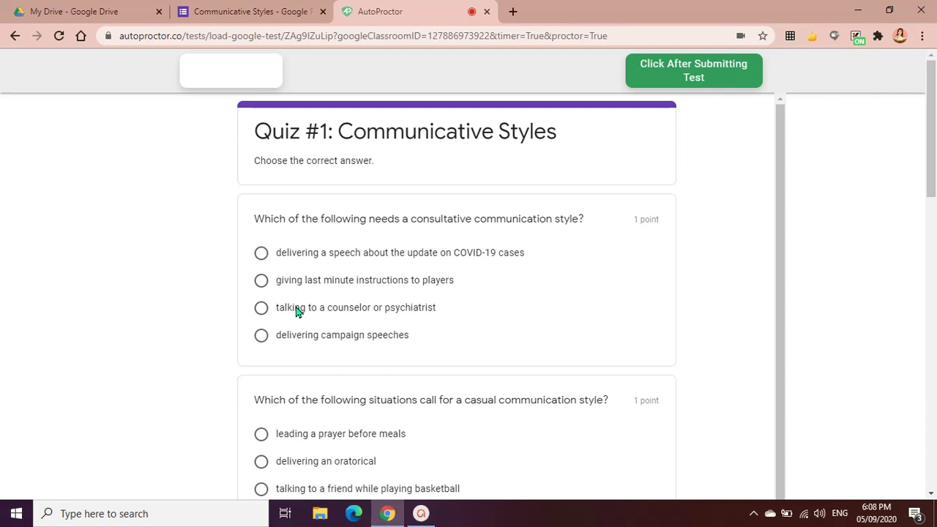
Search Google for 'communicative' in a new tab, then return to the proctored quiz tab
{"action": "key", "text": "ctrl+t"}
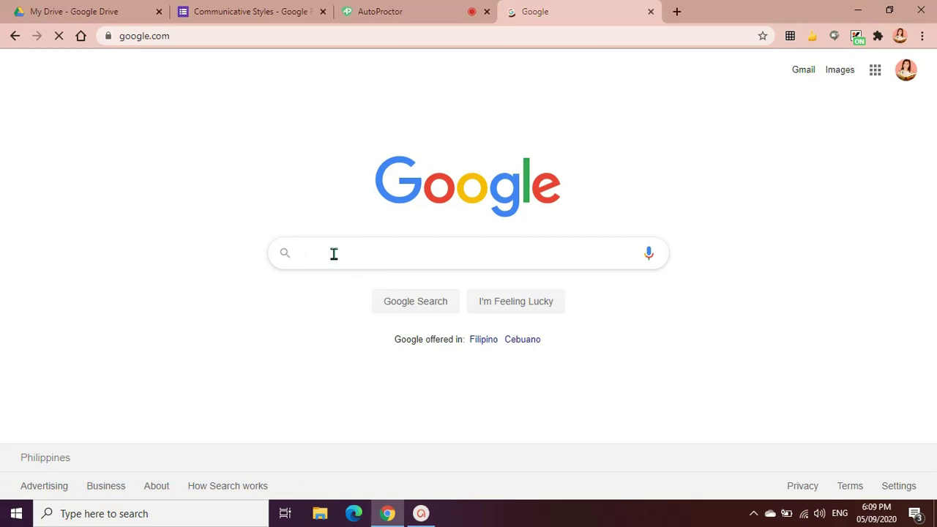
{"action": "type", "text": "communicative"}
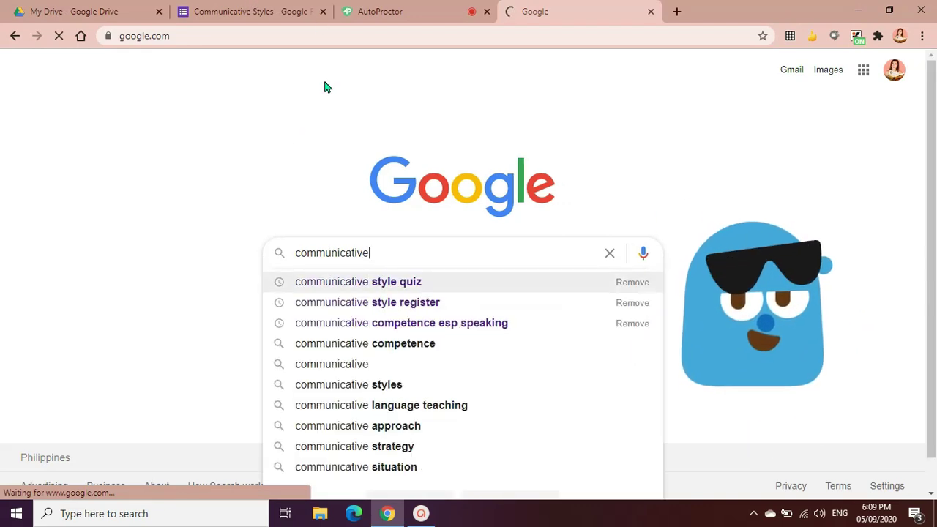
{"action": "key", "text": "Return"}
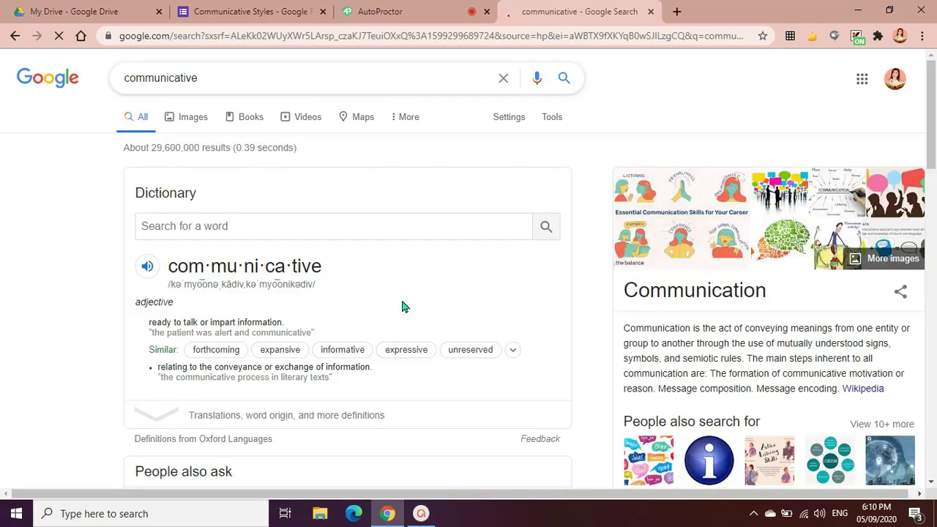
{"action": "left_click", "coordinate": [379, 11]}
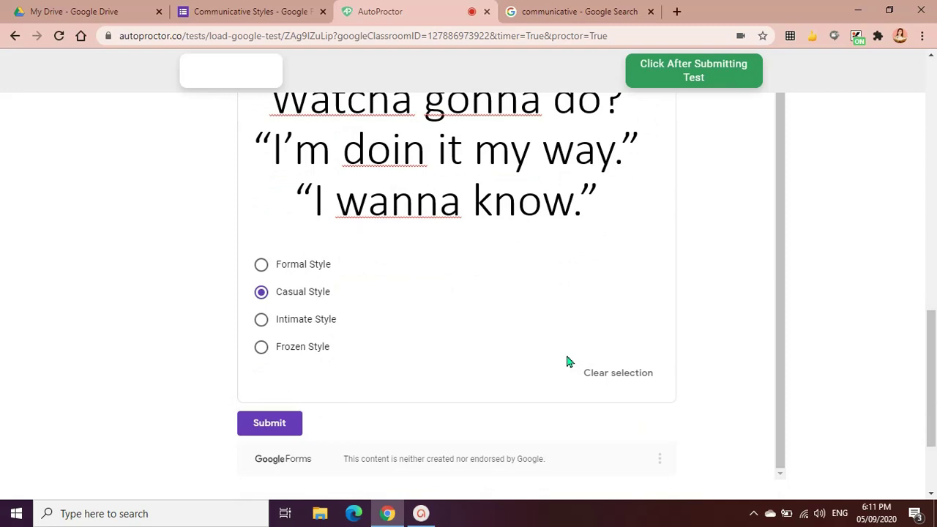
Submit the Communicative Styles quiz answers, tell the proctor it's submitted, then back out with 'No, haven't finished'
{"action": "left_click", "coordinate": [289, 426]}
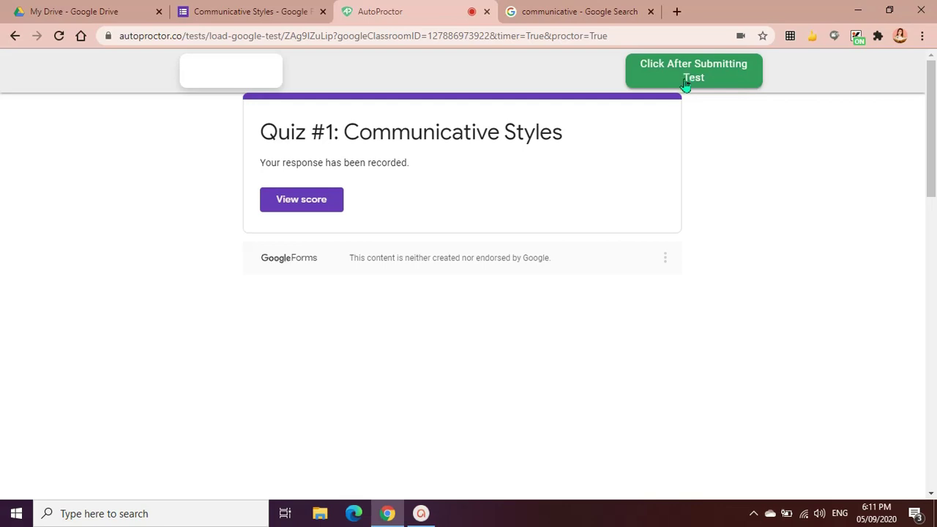
{"action": "left_click", "coordinate": [687, 80]}
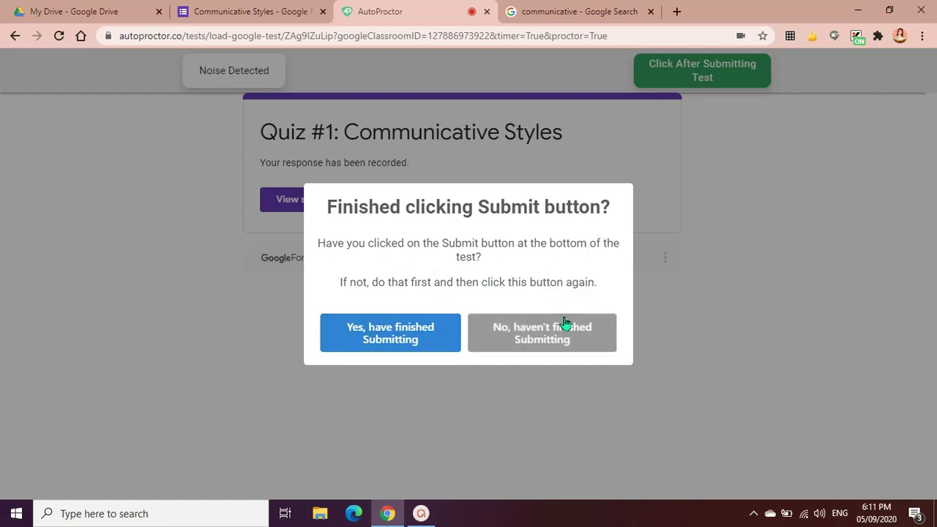
{"action": "left_click", "coordinate": [531, 386]}
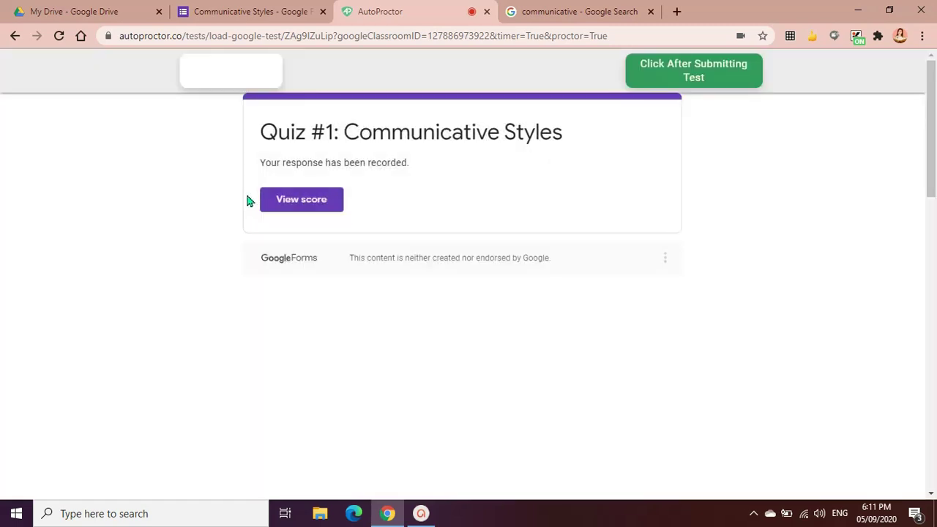
View the quiz score (8/10) in a new tab, then close that tab
{"action": "left_click", "coordinate": [311, 200]}
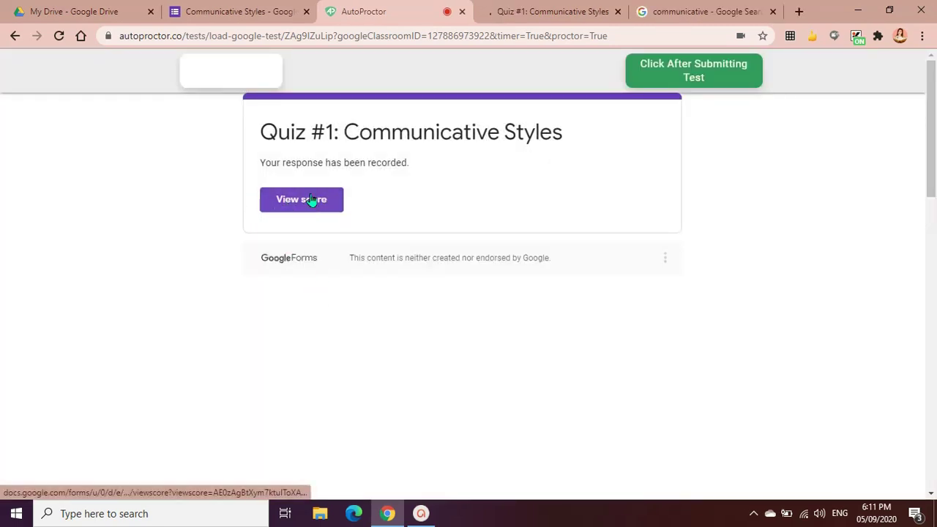
{"action": "left_click", "coordinate": [530, 11]}
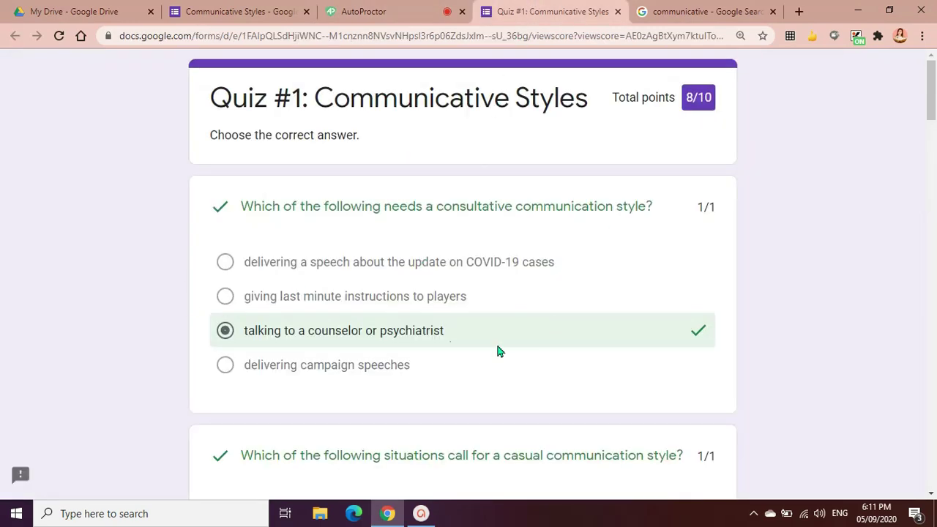
{"action": "left_click", "coordinate": [616, 11]}
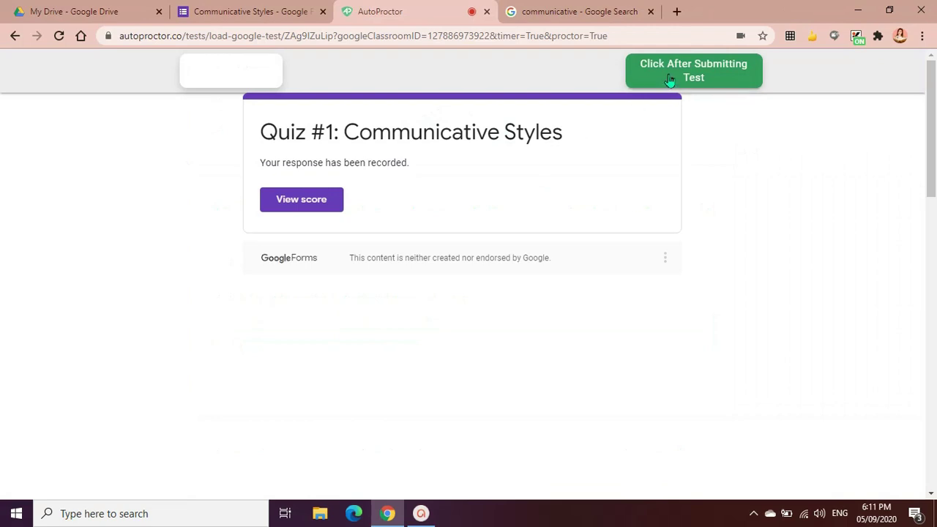
Confirm to the proctor that the test is submitted, then close the attempt report tab
{"action": "left_click", "coordinate": [670, 80]}
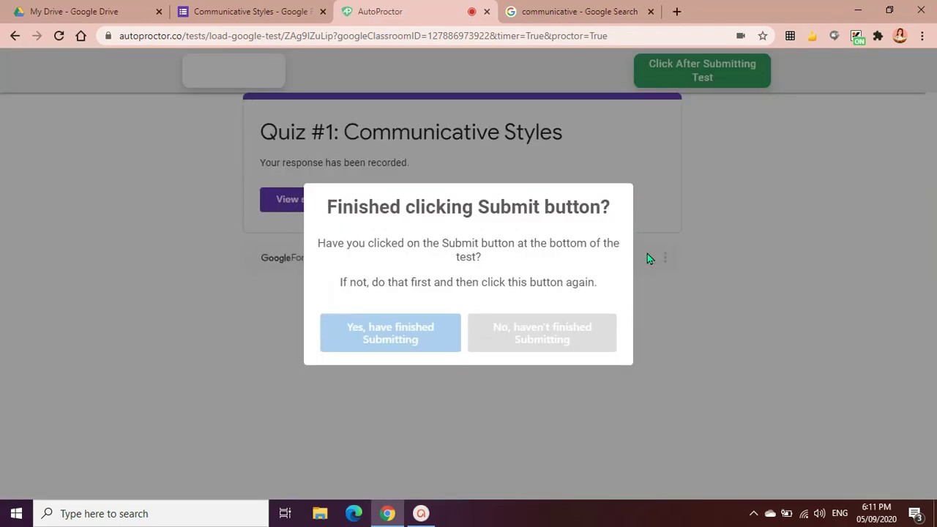
{"action": "left_click", "coordinate": [388, 335]}
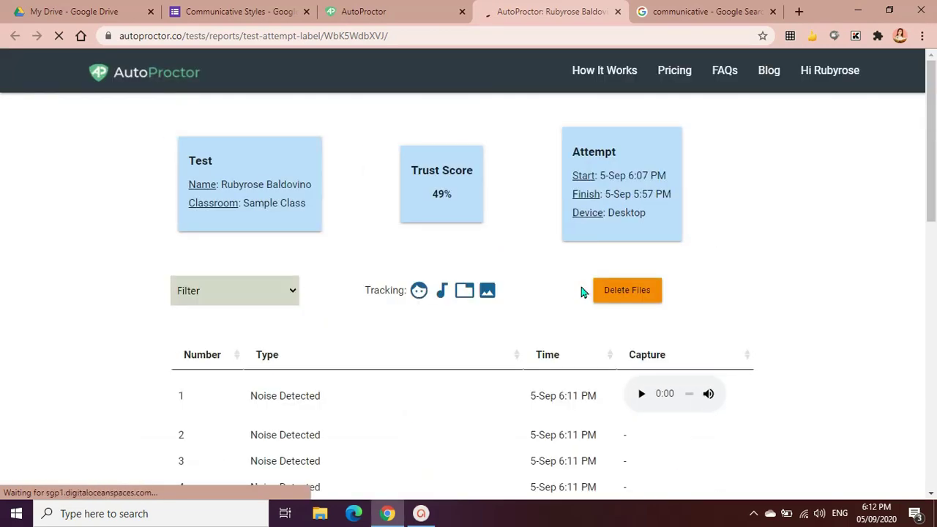
{"action": "left_click", "coordinate": [618, 11]}
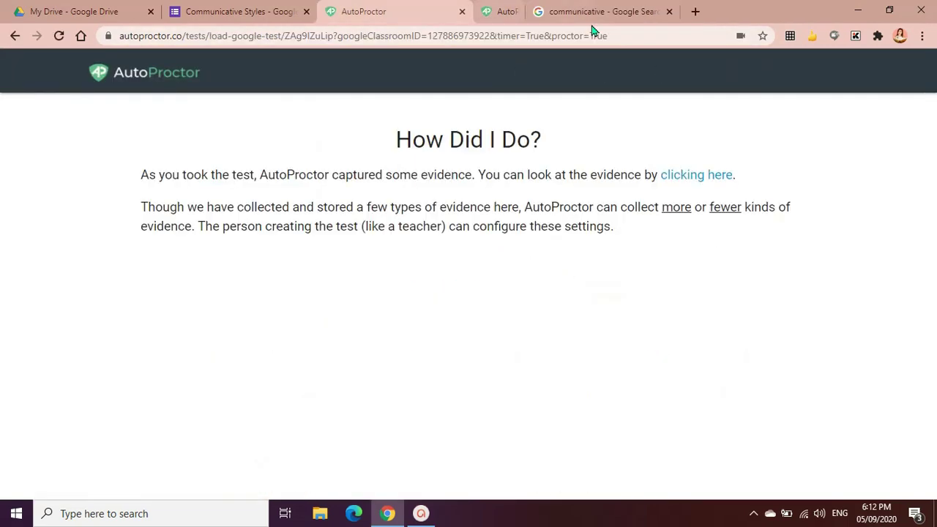
Close the extra tabs and open the Timer + Proctor add-on's Results, showing the 49% trust score attempt
{"action": "key", "text": "ctrl+w"}
{"action": "key", "text": "ctrl+w"}
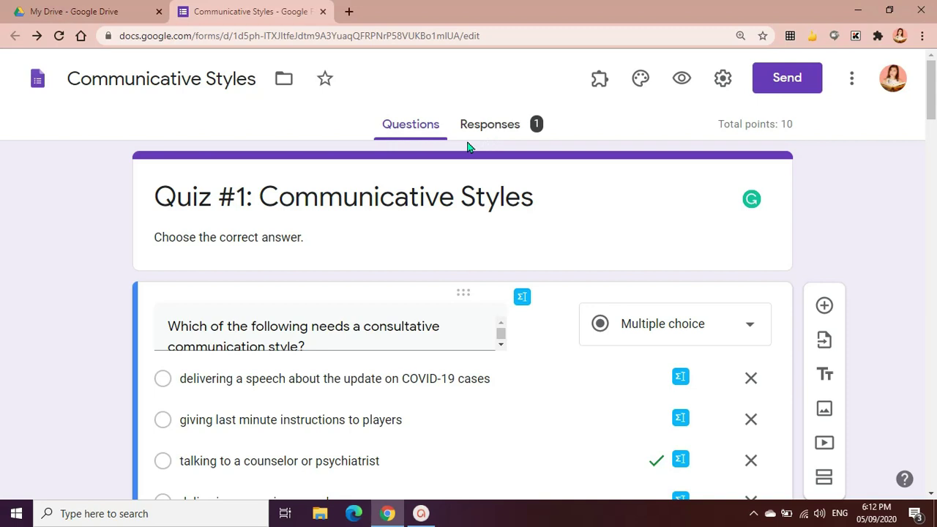
{"action": "left_click", "coordinate": [601, 82]}
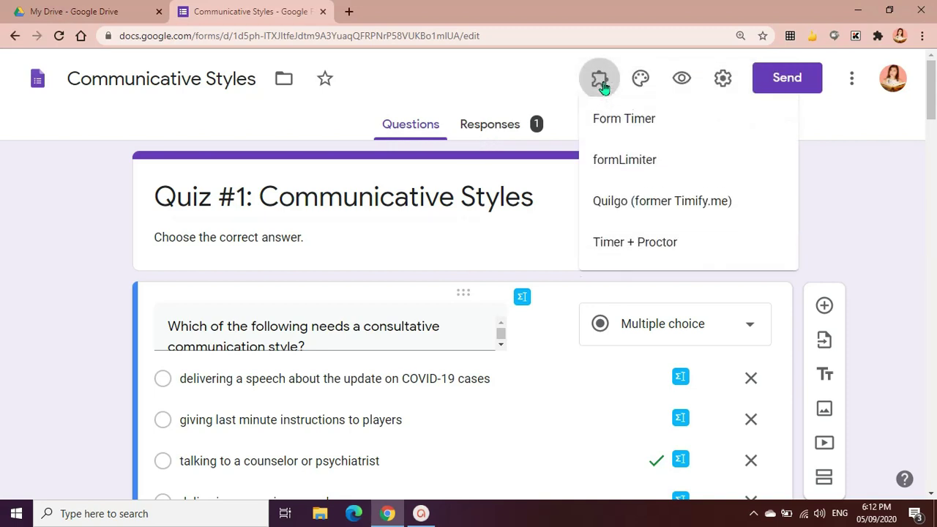
{"action": "left_click", "coordinate": [633, 256]}
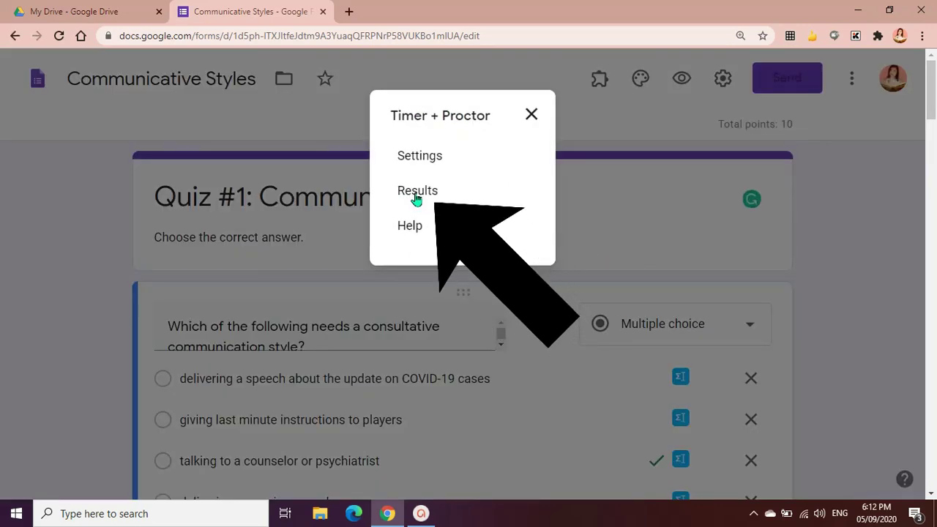
{"action": "left_click", "coordinate": [417, 194]}
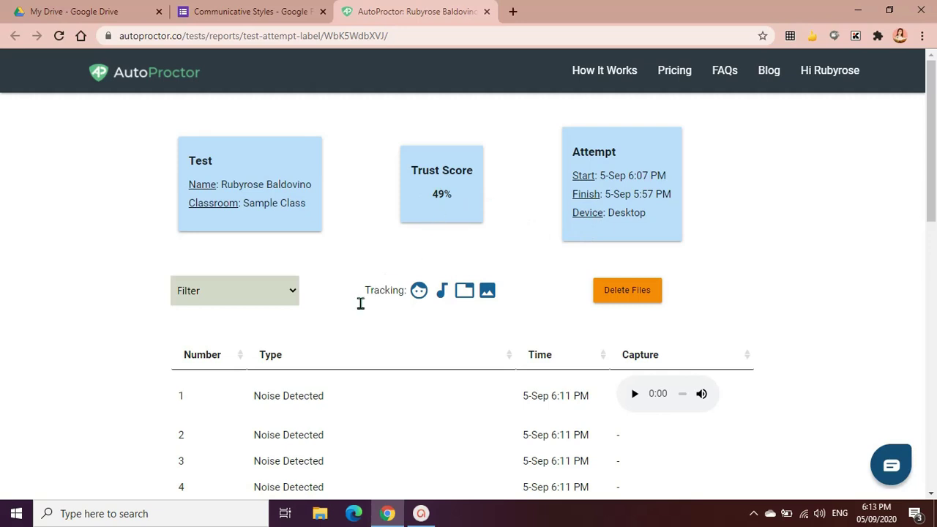
Play back the recorded noise audio for entries 1 and 6 of the attempt report
{"action": "scroll", "coordinate": [357, 306], "scroll_direction": "down", "scroll_amount": 4}
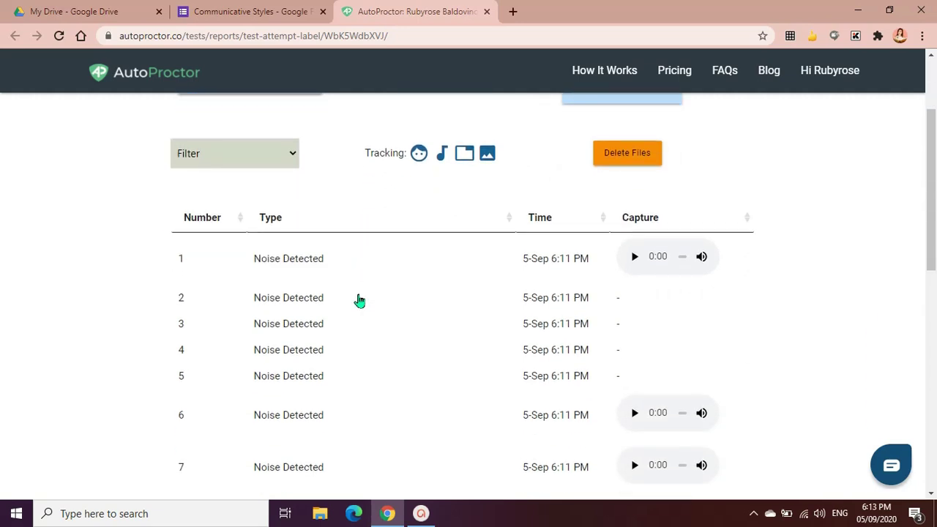
{"action": "scroll", "coordinate": [480, 289], "scroll_direction": "up", "scroll_amount": 2}
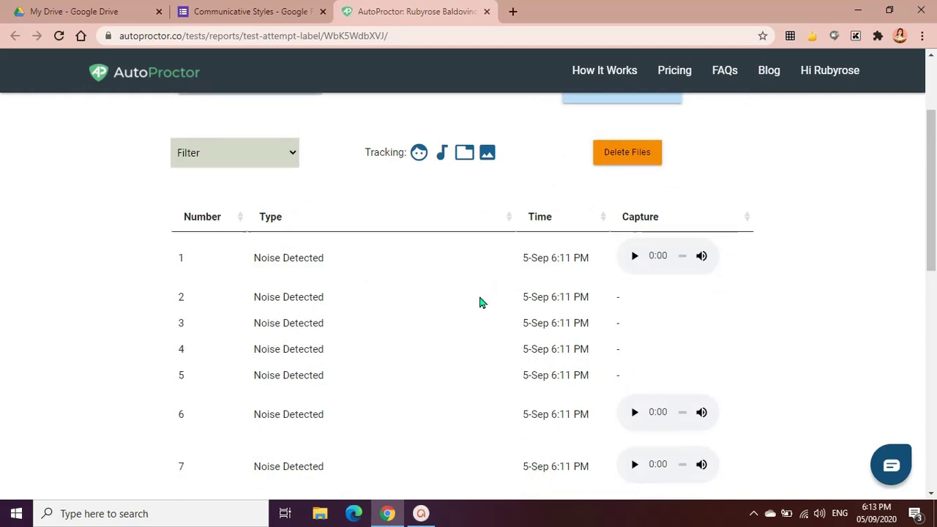
{"action": "scroll", "coordinate": [478, 300], "scroll_direction": "down", "scroll_amount": 4}
{"action": "scroll", "coordinate": [479, 302], "scroll_direction": "down", "scroll_amount": 3}
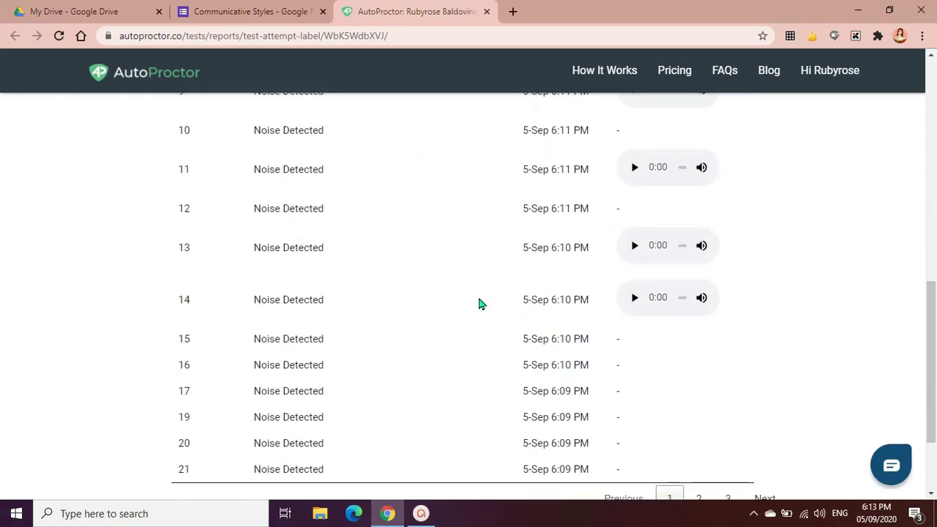
{"action": "scroll", "coordinate": [480, 302], "scroll_direction": "up", "scroll_amount": 5}
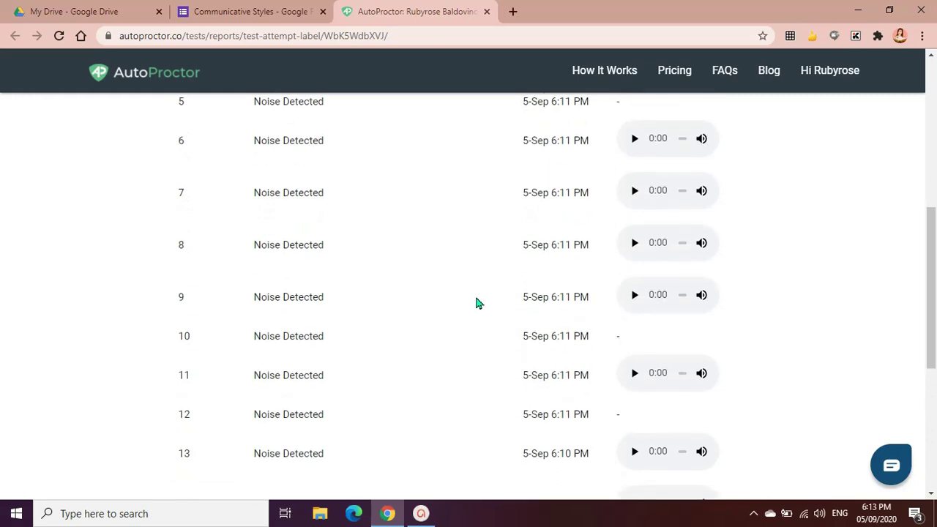
{"action": "scroll", "coordinate": [476, 303], "scroll_direction": "up", "scroll_amount": 2}
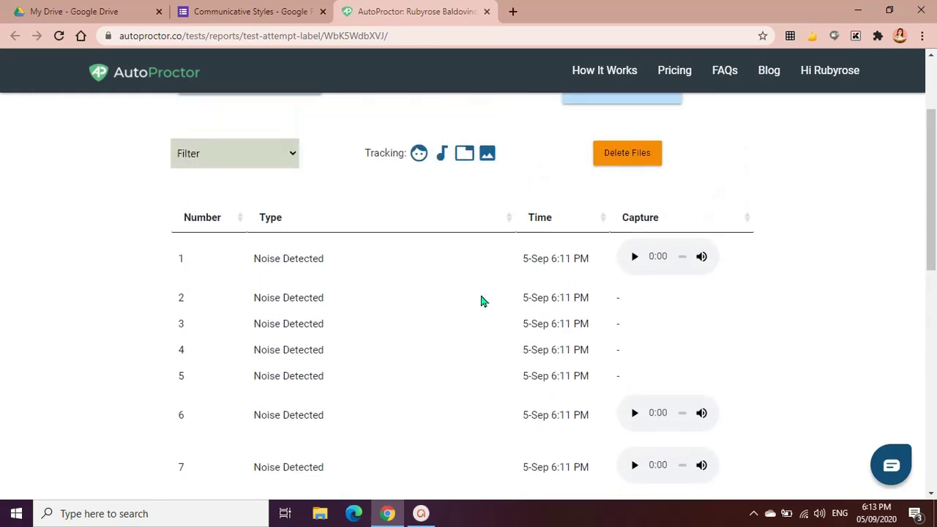
{"action": "mouse_move", "coordinate": [707, 263]}
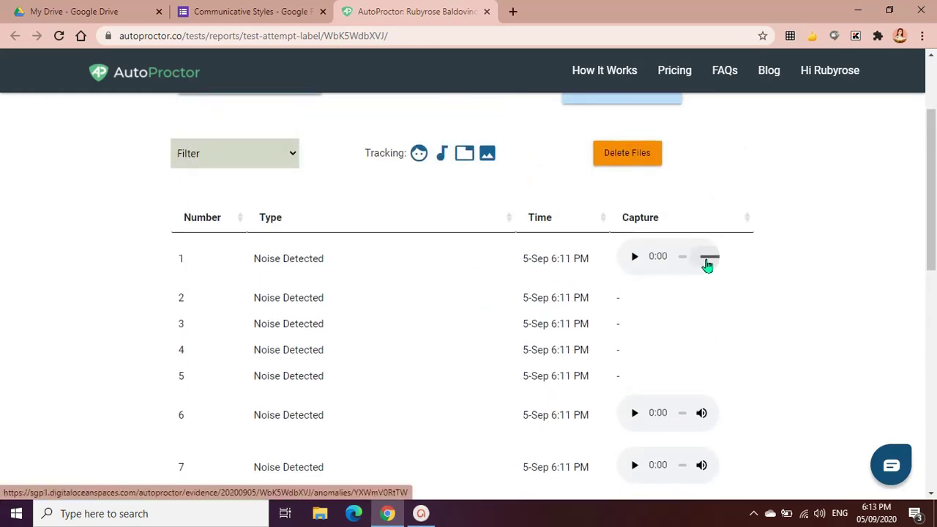
{"action": "left_click", "coordinate": [635, 256]}
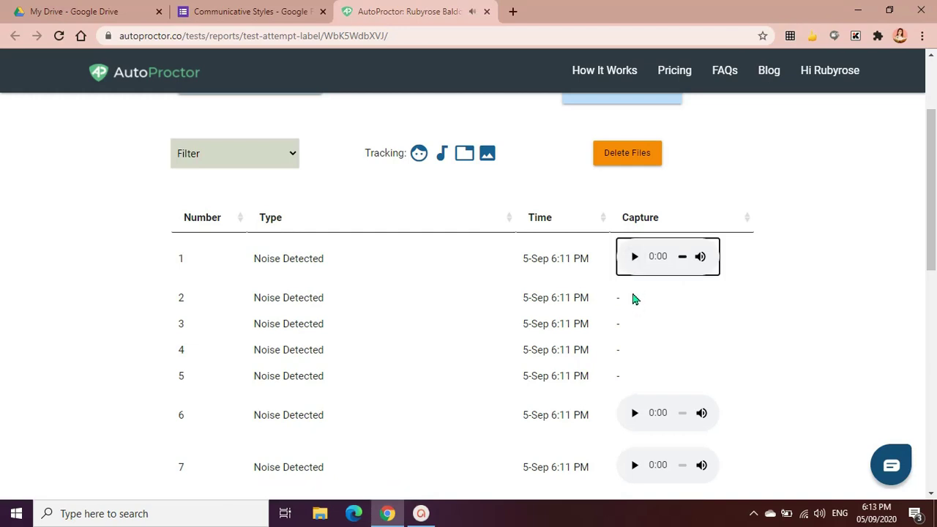
{"action": "left_click", "coordinate": [634, 414]}
{"action": "scroll", "coordinate": [33, 269], "scroll_direction": "up", "scroll_amount": 1}
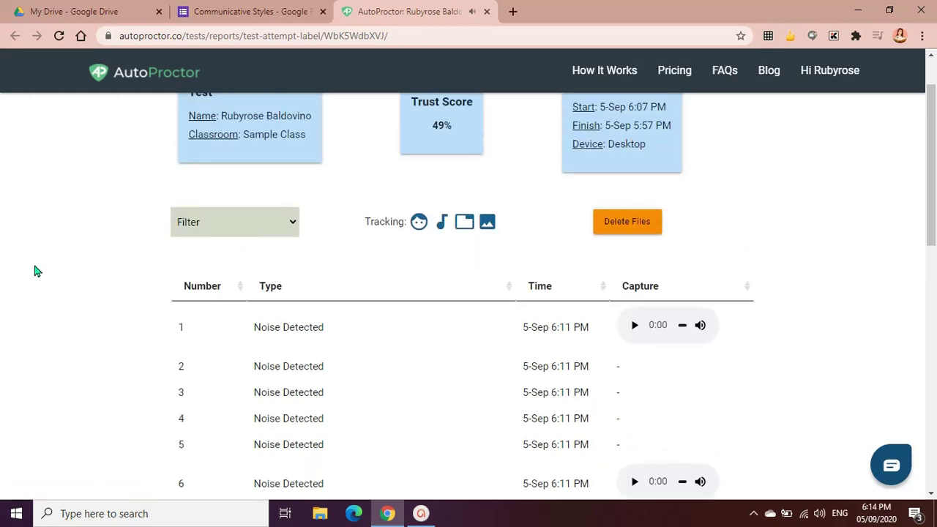
Filter the attempt report to No Face On Camera entries and scroll through them
{"action": "left_click", "coordinate": [291, 227]}
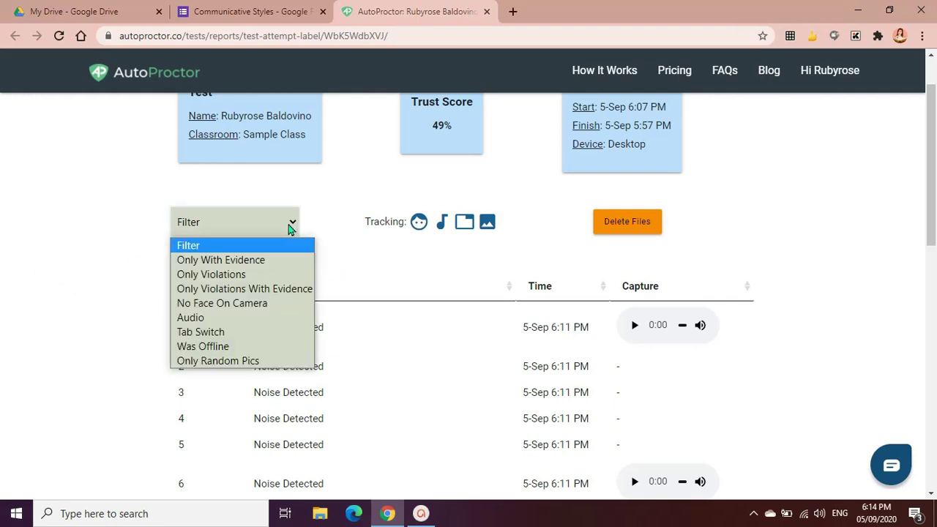
{"action": "left_click", "coordinate": [287, 233]}
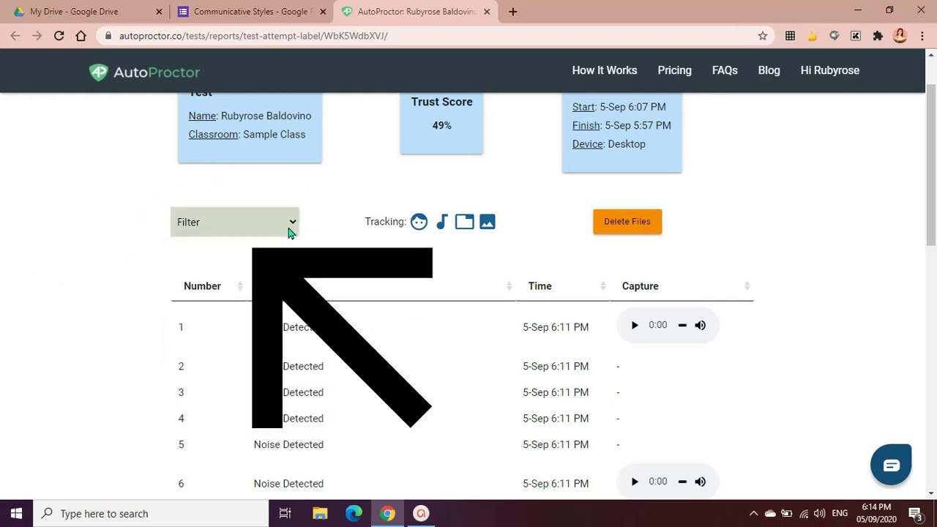
{"action": "left_click", "coordinate": [289, 231]}
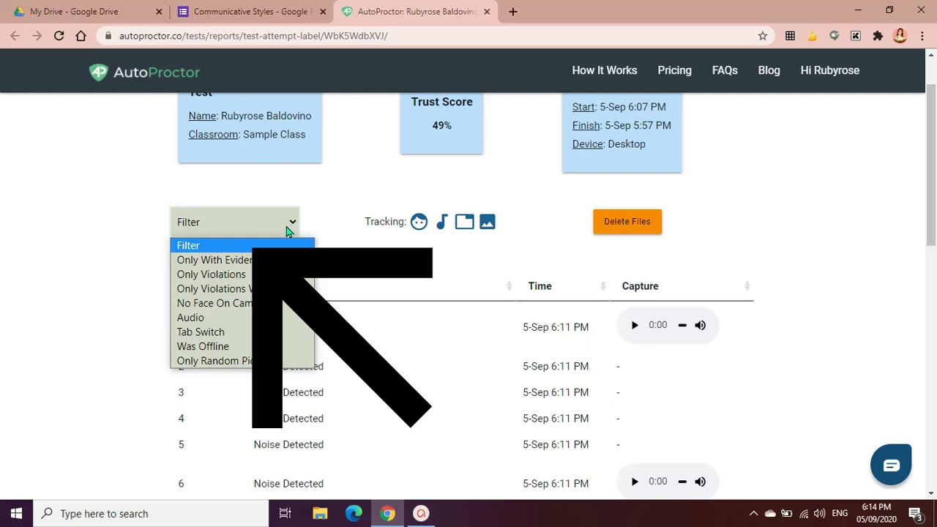
{"action": "left_click", "coordinate": [229, 308]}
{"action": "scroll", "coordinate": [320, 362], "scroll_direction": "down", "scroll_amount": 1}
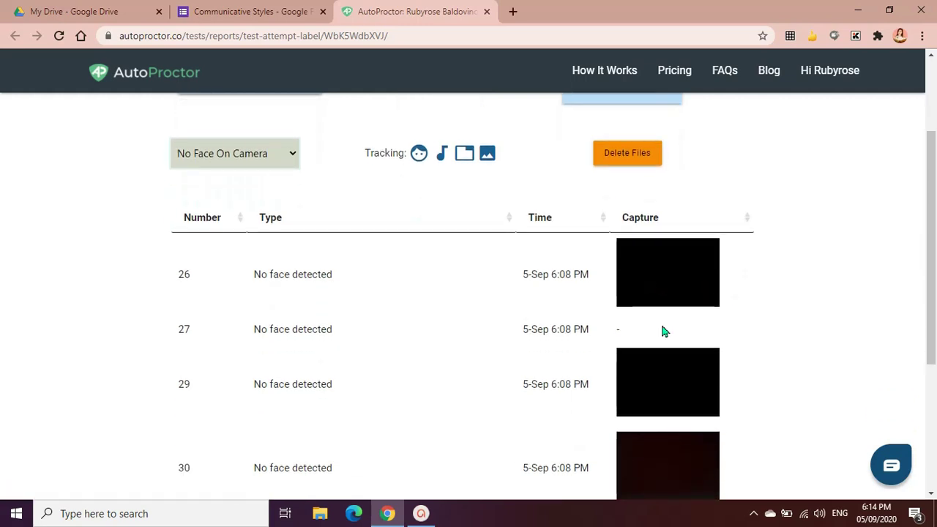
{"action": "scroll", "coordinate": [662, 330], "scroll_direction": "down", "scroll_amount": 3}
{"action": "scroll", "coordinate": [648, 351], "scroll_direction": "up", "scroll_amount": 2}
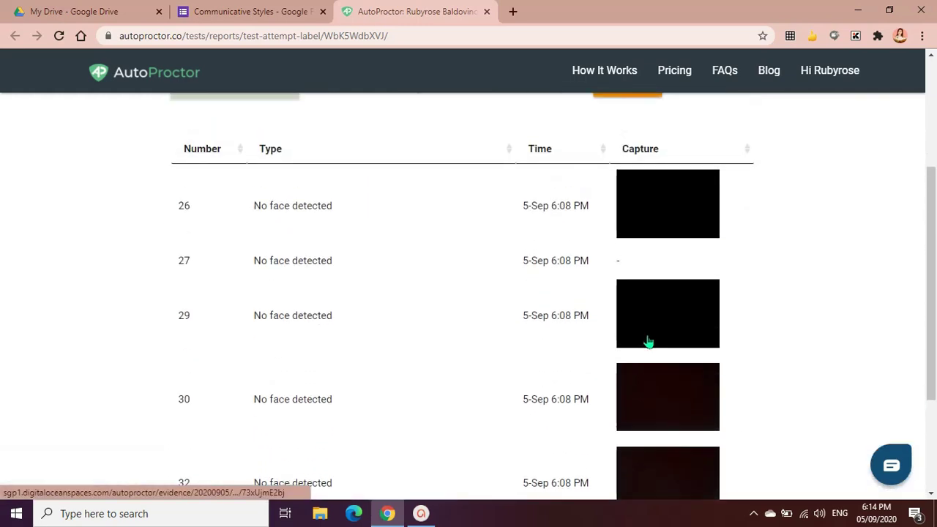
{"action": "scroll", "coordinate": [648, 341], "scroll_direction": "up", "scroll_amount": 3}
Switch the filter to Audio, then to Tab Switch, listing entries 47–50
{"action": "left_click", "coordinate": [283, 298]}
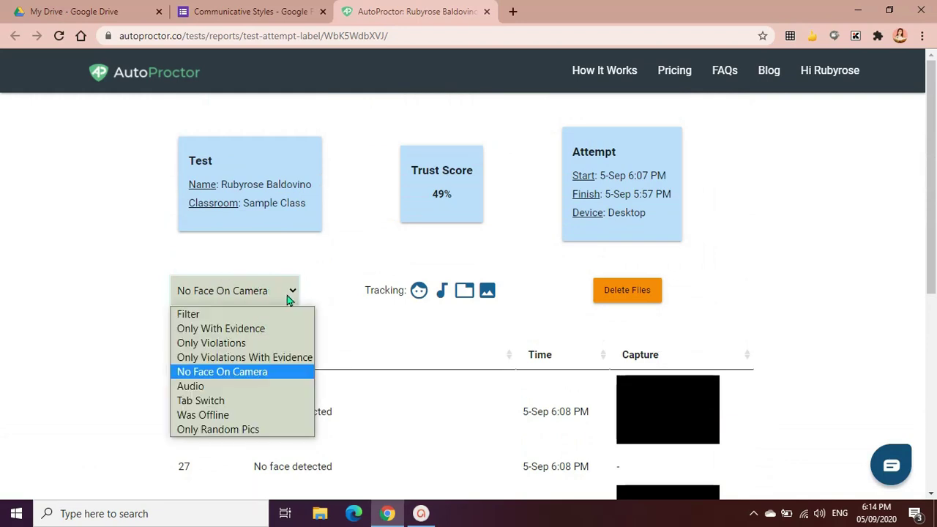
{"action": "left_click", "coordinate": [220, 386]}
{"action": "scroll", "coordinate": [627, 327], "scroll_direction": "down", "scroll_amount": 2}
{"action": "scroll", "coordinate": [627, 327], "scroll_direction": "down", "scroll_amount": 5}
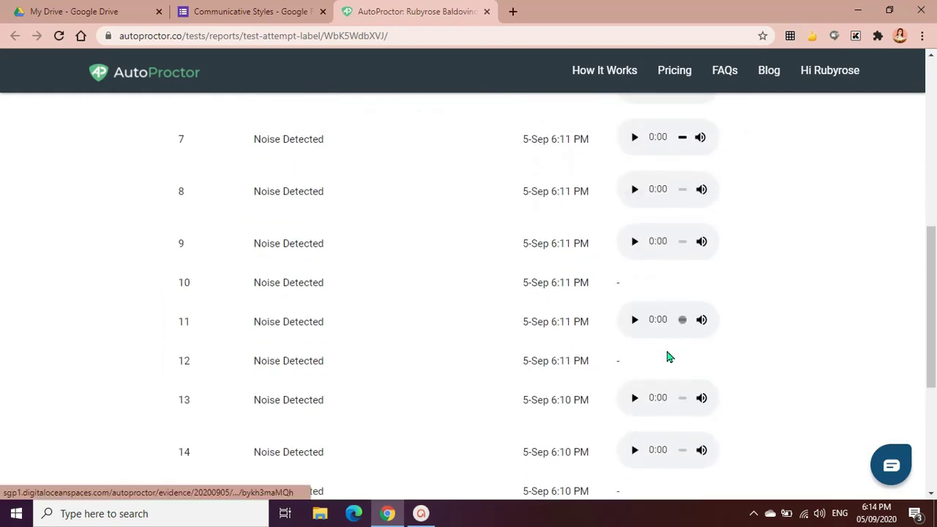
{"action": "scroll", "coordinate": [666, 355], "scroll_direction": "down", "scroll_amount": 2}
{"action": "scroll", "coordinate": [667, 354], "scroll_direction": "up", "scroll_amount": 9}
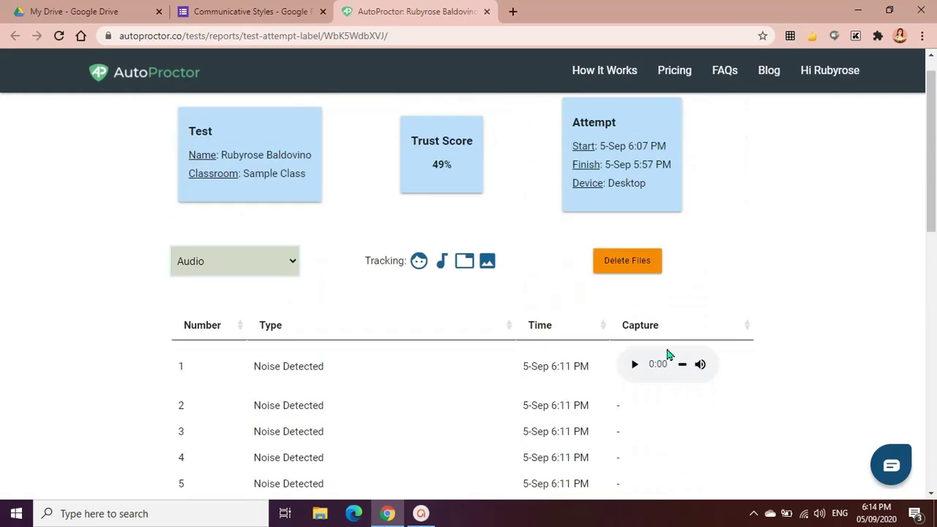
{"action": "left_click", "coordinate": [265, 297]}
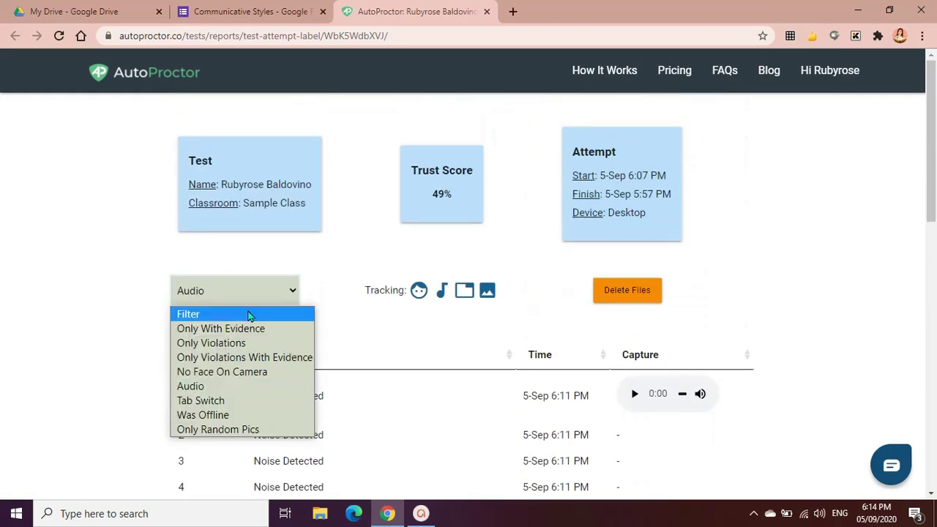
{"action": "left_click", "coordinate": [245, 402]}
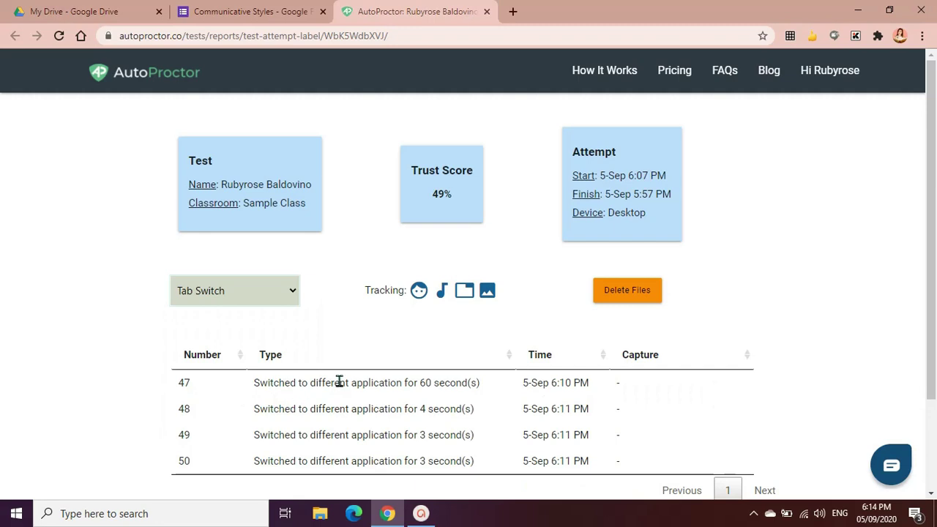
Filter the report to Was Offline, then Only Random Pics, showing random photo entry 18
{"action": "scroll", "coordinate": [513, 373], "scroll_direction": "down", "scroll_amount": 1}
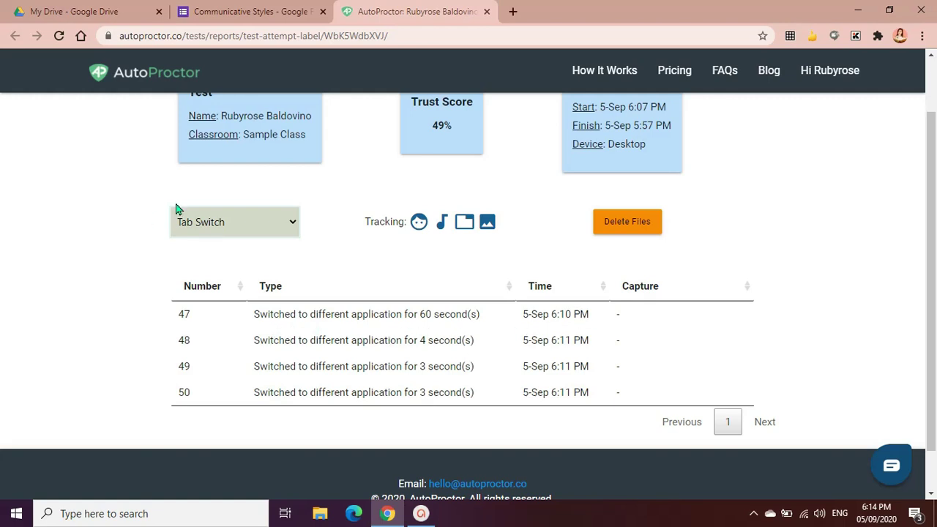
{"action": "left_click", "coordinate": [279, 228]}
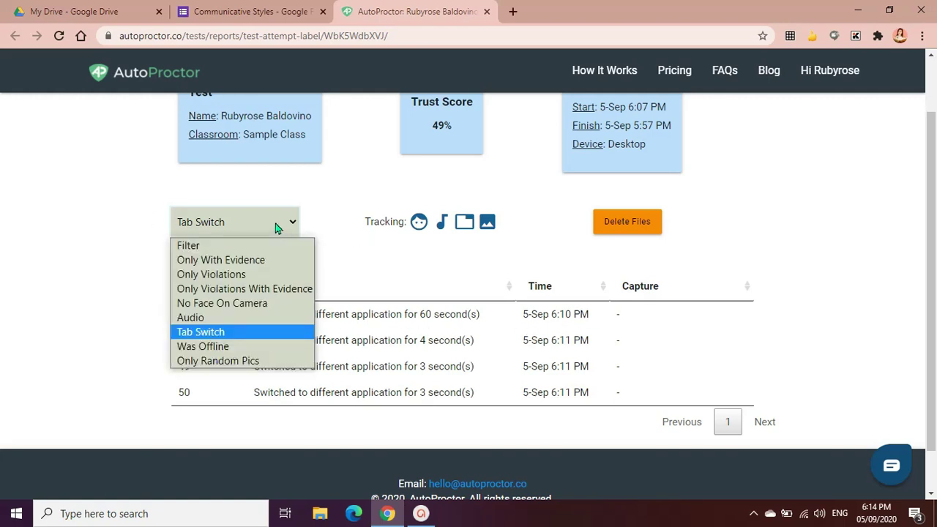
{"action": "left_click", "coordinate": [209, 351]}
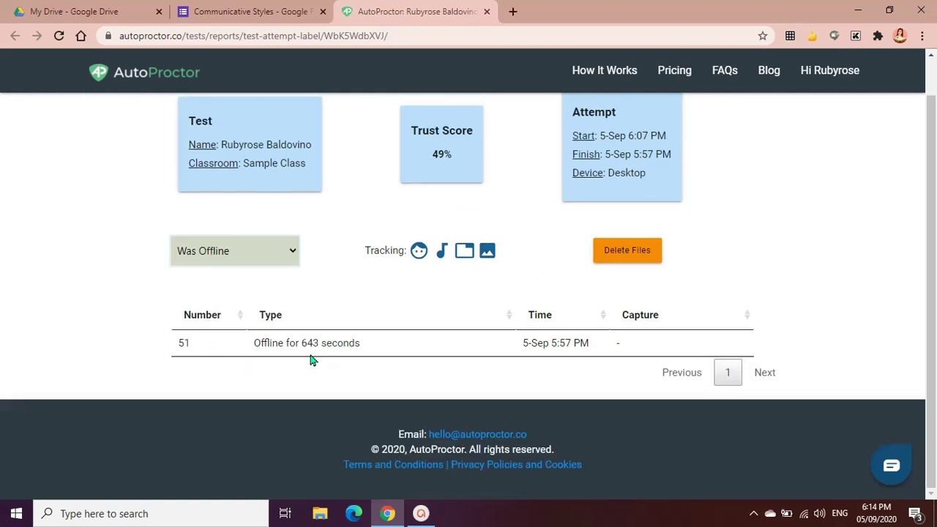
{"action": "left_click", "coordinate": [285, 257]}
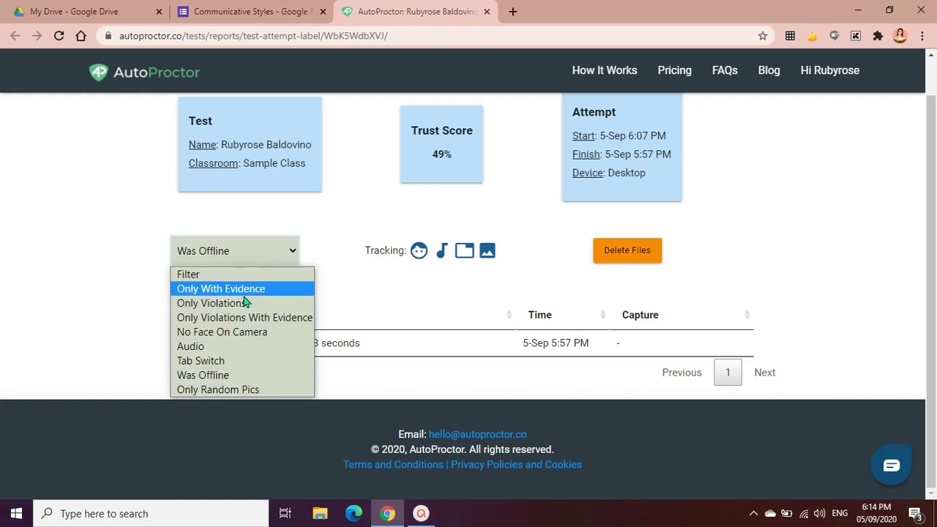
{"action": "left_click", "coordinate": [251, 389]}
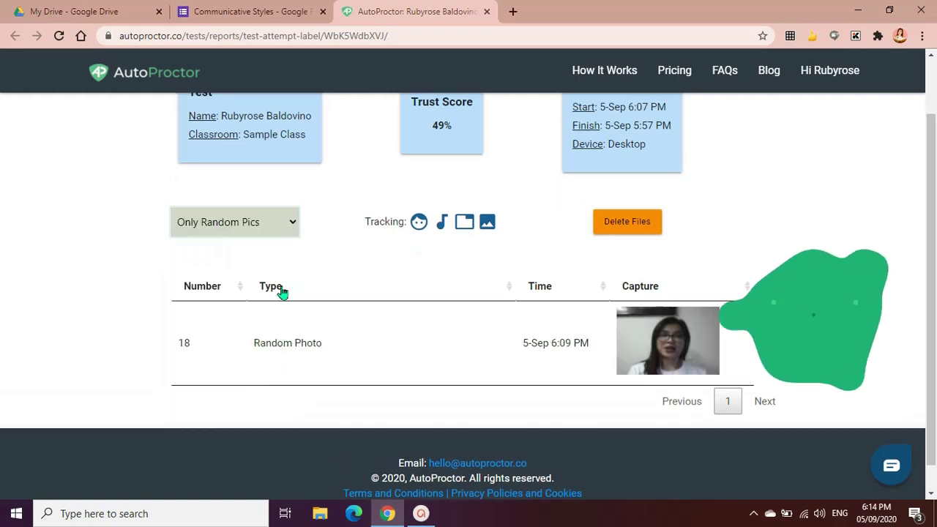
{"action": "left_click", "coordinate": [292, 229]}
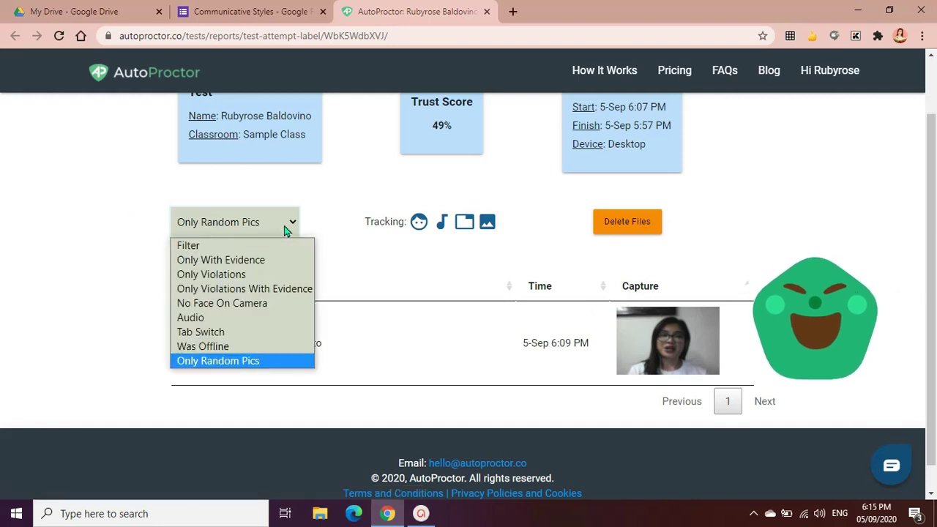
Apply the Only With Evidence filter to the attempt report
{"action": "left_click", "coordinate": [246, 263]}
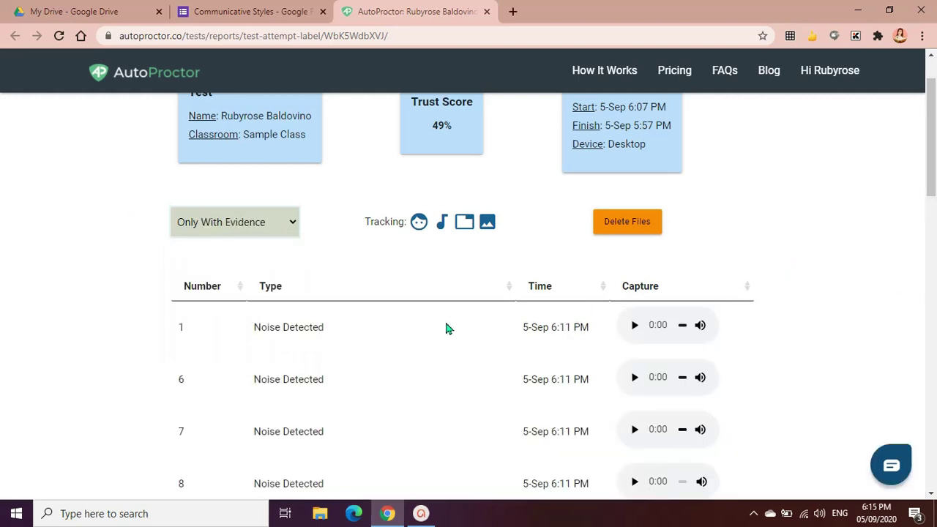
{"action": "scroll", "coordinate": [444, 326], "scroll_direction": "down", "scroll_amount": 9}
{"action": "scroll", "coordinate": [444, 328], "scroll_direction": "down", "scroll_amount": 2}
{"action": "scroll", "coordinate": [444, 329], "scroll_direction": "up", "scroll_amount": 11}
Switch the evidence filter to Only Violations
{"action": "left_click", "coordinate": [270, 155]}
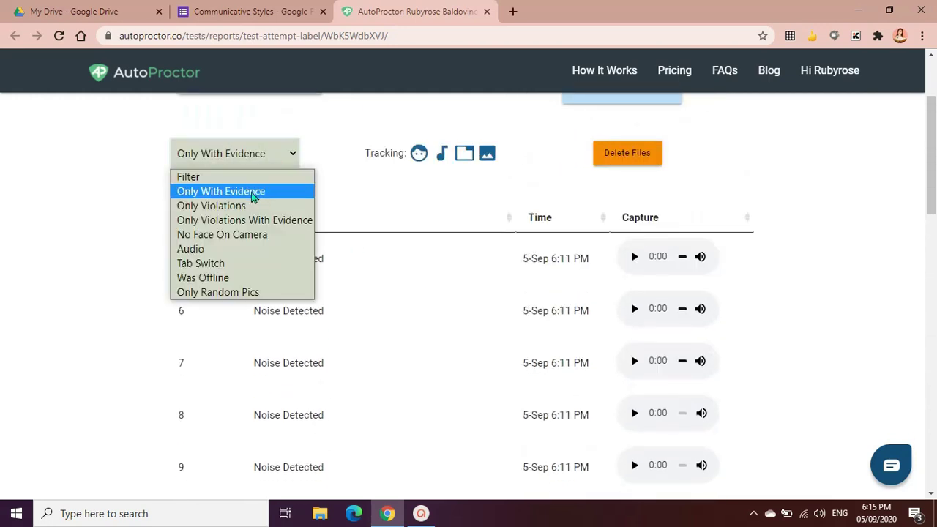
{"action": "left_click", "coordinate": [244, 205]}
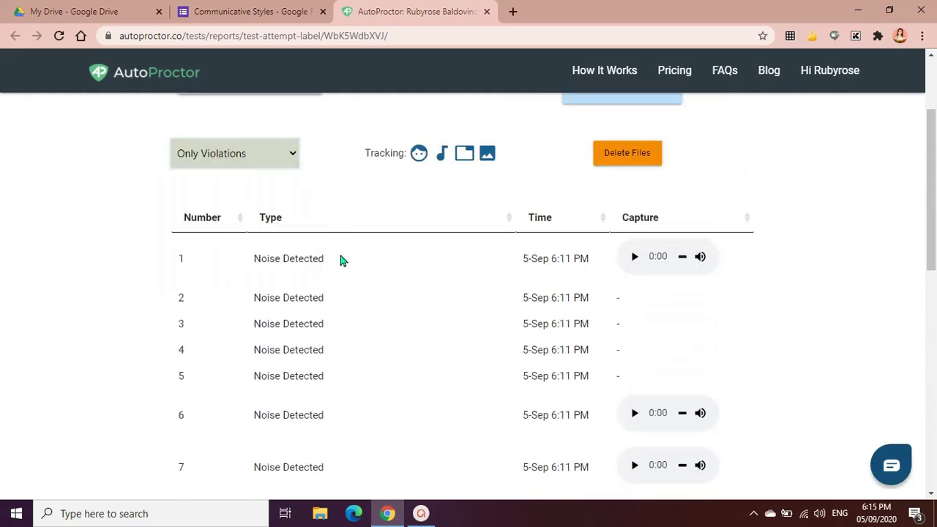
{"action": "scroll", "coordinate": [341, 261], "scroll_direction": "down", "scroll_amount": 3}
{"action": "scroll", "coordinate": [343, 264], "scroll_direction": "up", "scroll_amount": 4}
Filter to Only Violations With Evidence, then go to the AutoProctor pricing page
{"action": "left_click", "coordinate": [285, 233]}
{"action": "left_click", "coordinate": [247, 290]}
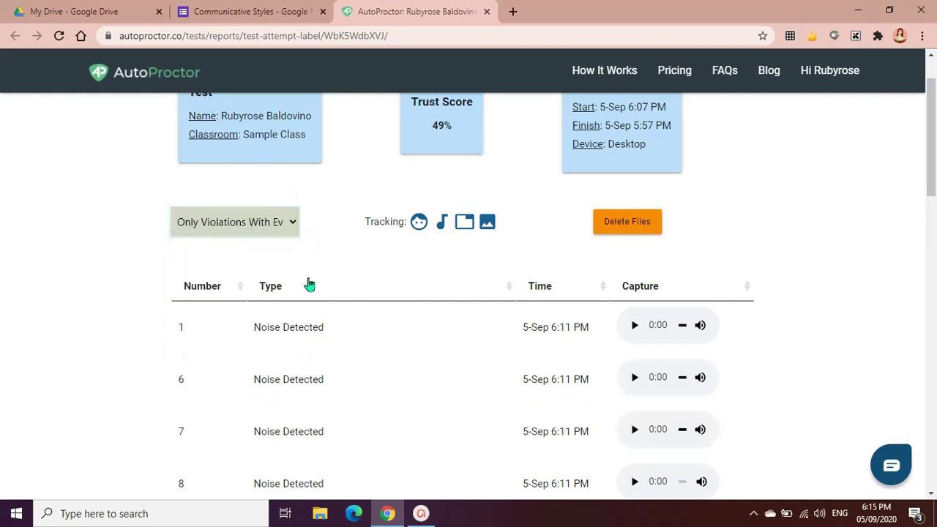
{"action": "scroll", "coordinate": [309, 285], "scroll_direction": "down", "scroll_amount": 5}
{"action": "scroll", "coordinate": [310, 286], "scroll_direction": "up", "scroll_amount": 6}
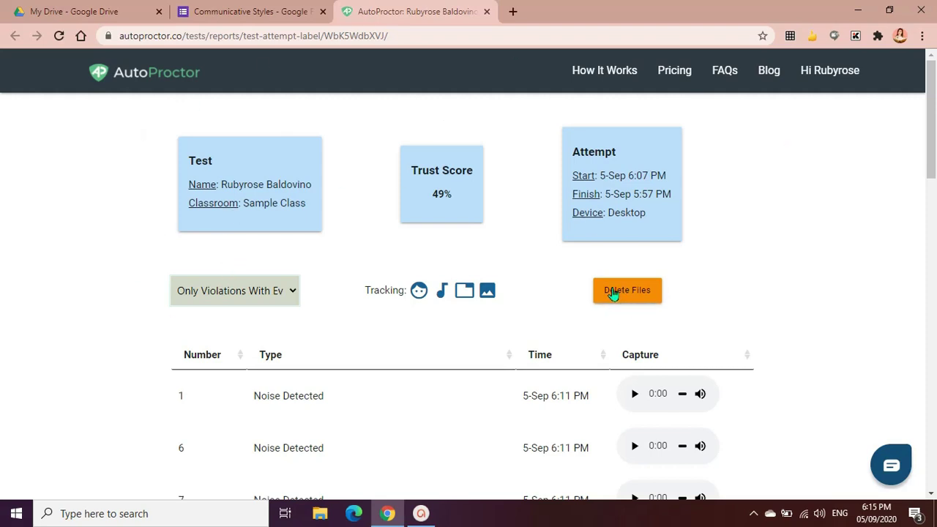
{"action": "mouse_move", "coordinate": [443, 292]}
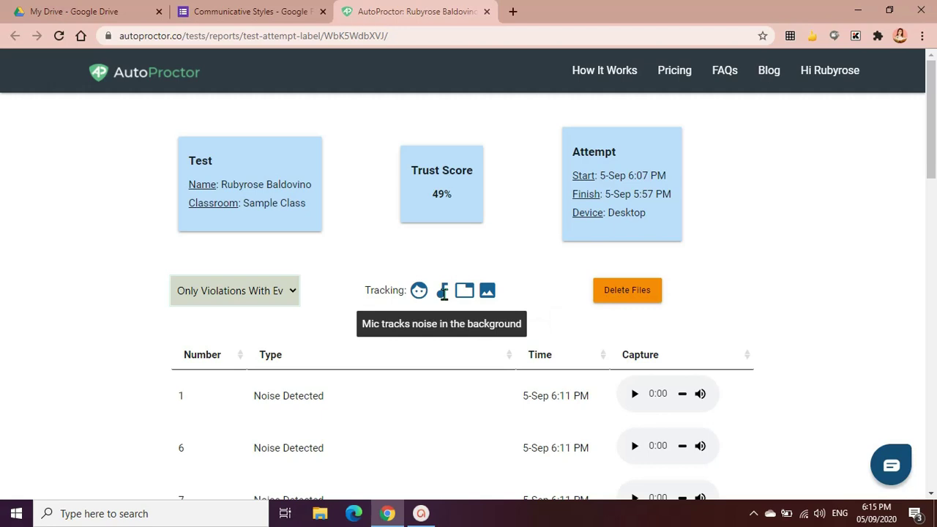
{"action": "left_click", "coordinate": [668, 74]}
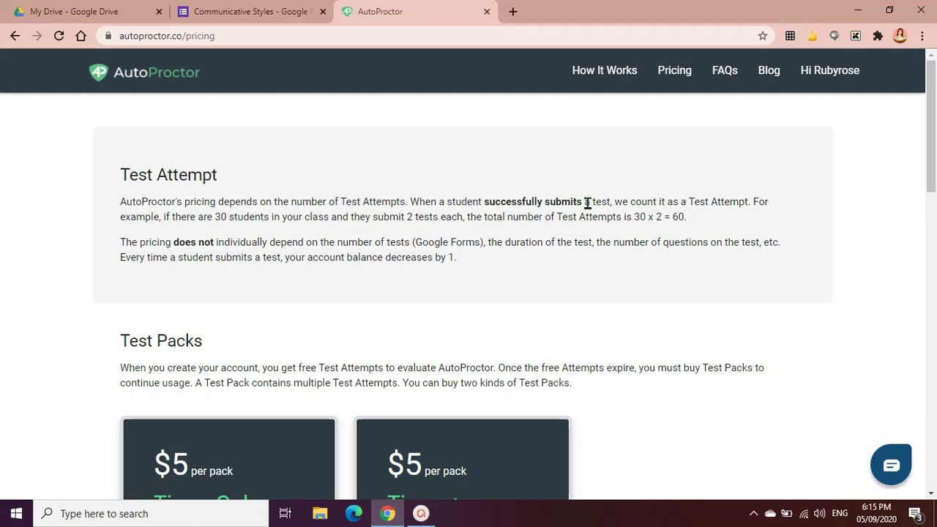
Scroll to the Test Packs: Timer Only 1500 attempts and Timer + Proctor 250, each $5
{"action": "scroll", "coordinate": [183, 415], "scroll_direction": "down", "scroll_amount": 3}
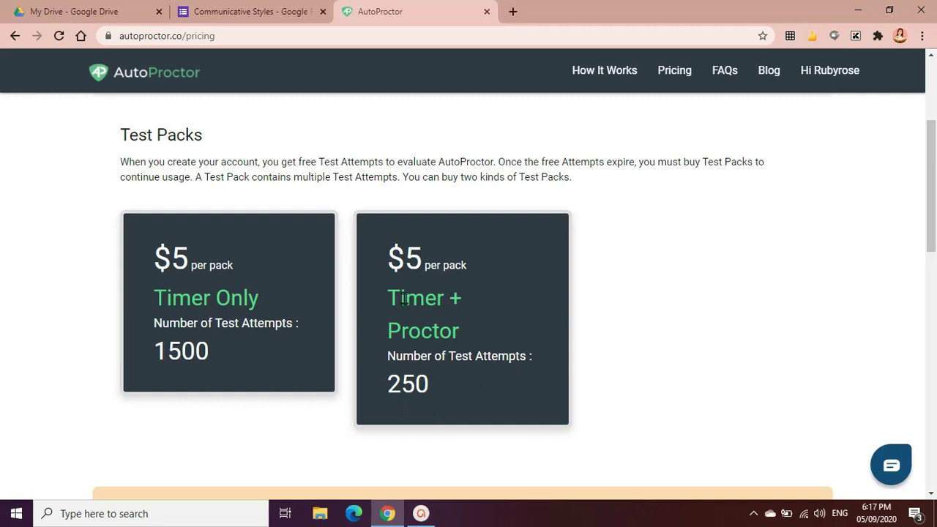
{"action": "key", "text": "ctrl+w"}
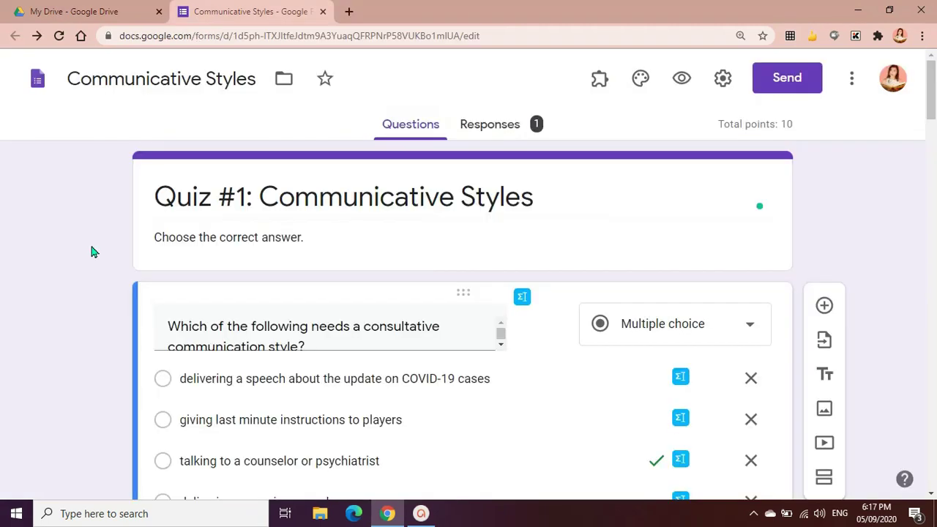